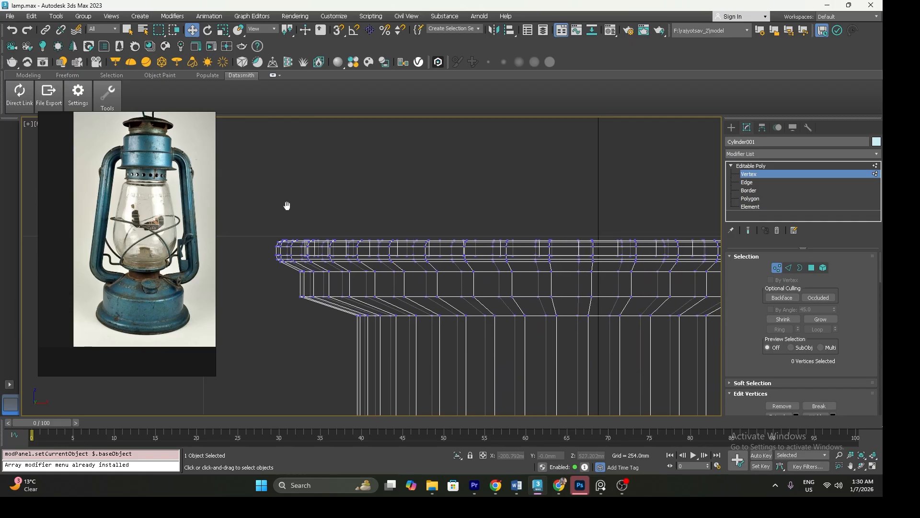
Select the polygons of the topmost rim by growing the selection outward from the recessed top cap face
{"action": "left_click_drag", "start_coordinate": [442, 235], "coordinate": [592, 242]}
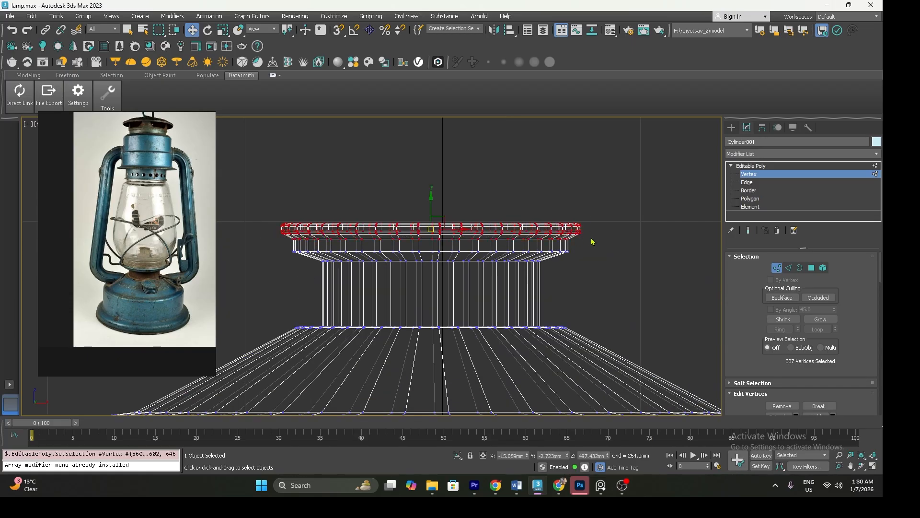
{"action": "key", "text": "p"}
{"action": "middle_click_drag", "start_coordinate": [454, 261], "coordinate": [426, 290], "text": "alt"}
{"action": "key", "text": "F4"}
{"action": "scroll", "coordinate": [425, 290], "scroll_direction": "up", "scroll_amount": 2}
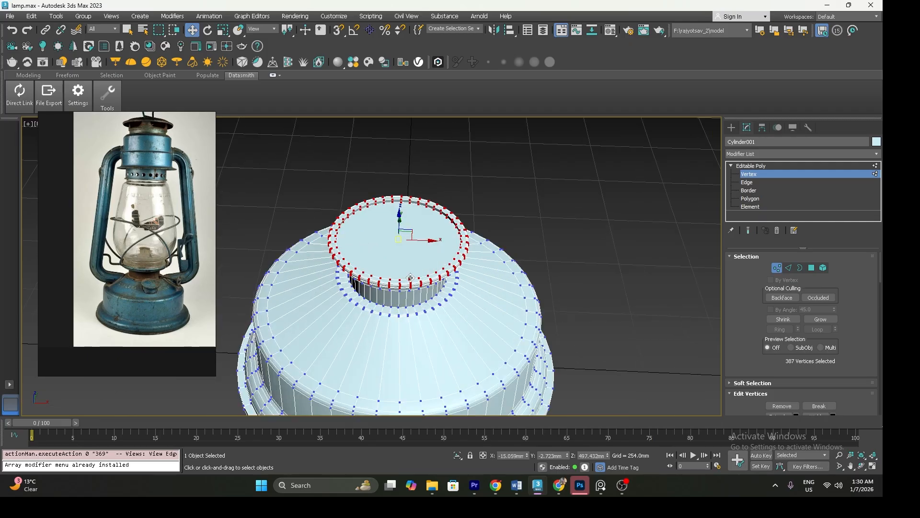
{"action": "left_click", "coordinate": [740, 198]}
{"action": "left_click", "coordinate": [406, 234]}
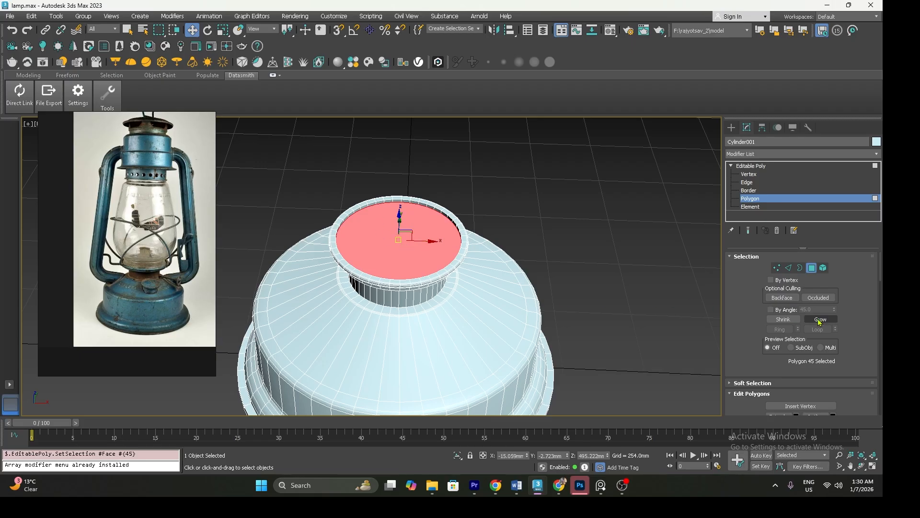
{"action": "left_click", "coordinate": [819, 319]}
{"action": "left_click", "coordinate": [819, 319]}
{"action": "left_click", "coordinate": [817, 322]}
{"action": "left_click", "coordinate": [818, 322]}
{"action": "middle_click_drag", "start_coordinate": [485, 291], "coordinate": [440, 240], "text": "alt"}
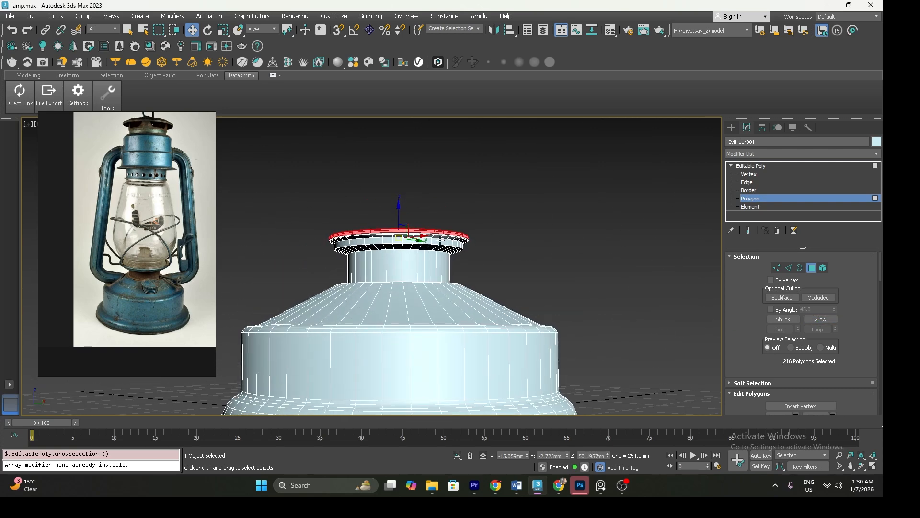
{"action": "scroll", "coordinate": [440, 239], "scroll_direction": "up", "scroll_amount": 5}
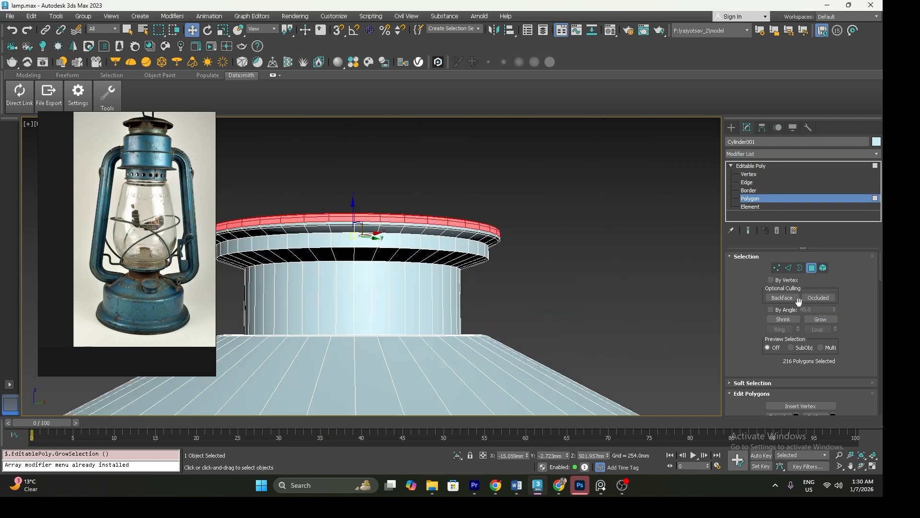
{"action": "left_click", "coordinate": [821, 319]}
Scale up the selected rim polygons so the rim flares out well beyond the collar beneath it
{"action": "middle_click_drag", "start_coordinate": [355, 240], "coordinate": [463, 266], "text": "alt"}
{"action": "key", "text": "r"}
{"action": "left_click_drag", "start_coordinate": [403, 230], "coordinate": [403, 223]}
{"action": "scroll", "coordinate": [405, 223], "scroll_direction": "down", "scroll_amount": 6}
{"action": "key", "text": "w"}
{"action": "middle_click_drag", "start_coordinate": [404, 223], "coordinate": [386, 269]}
Extrude the recessed top cap face upward above the flared rim, to a height of about 537 mm
{"action": "left_click", "coordinate": [393, 263]}
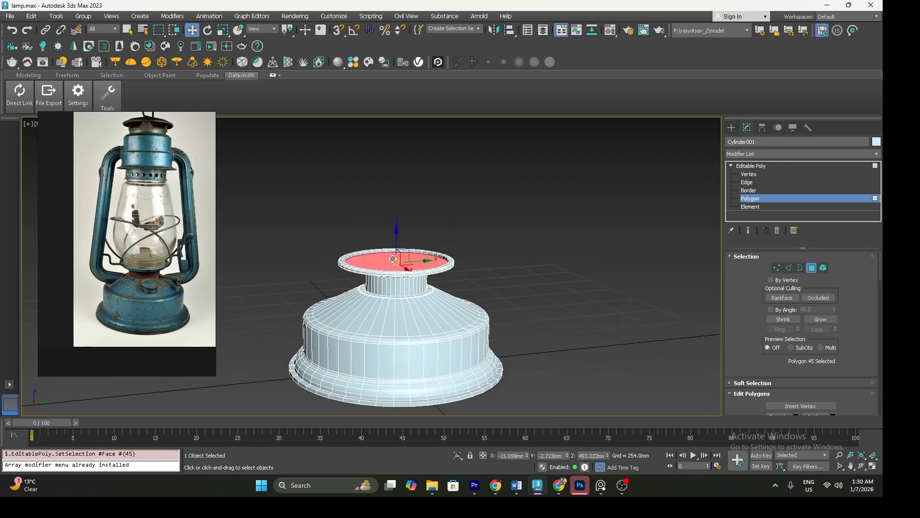
{"action": "scroll", "coordinate": [180, 271], "scroll_direction": "up", "scroll_amount": 6}
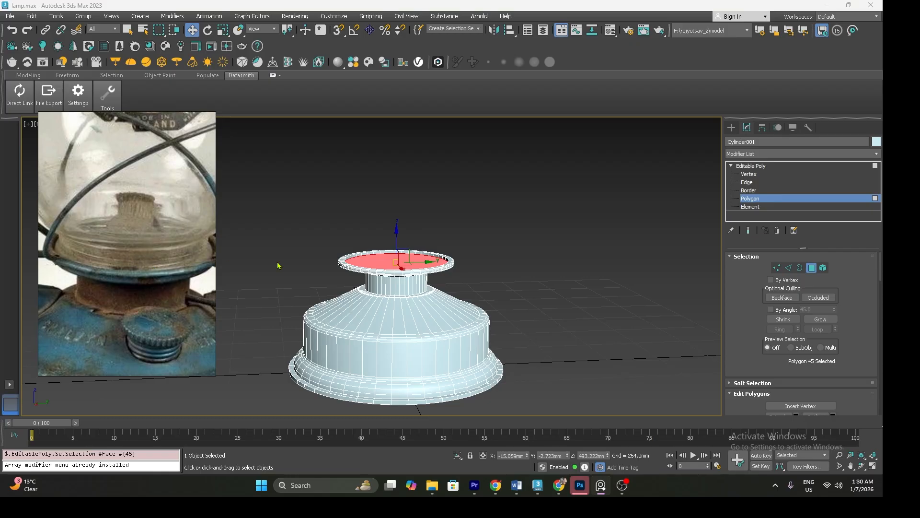
{"action": "middle_click_drag", "start_coordinate": [375, 259], "coordinate": [381, 295]}
{"action": "key", "text": "f"}
{"action": "scroll", "coordinate": [381, 295], "scroll_direction": "down", "scroll_amount": 5}
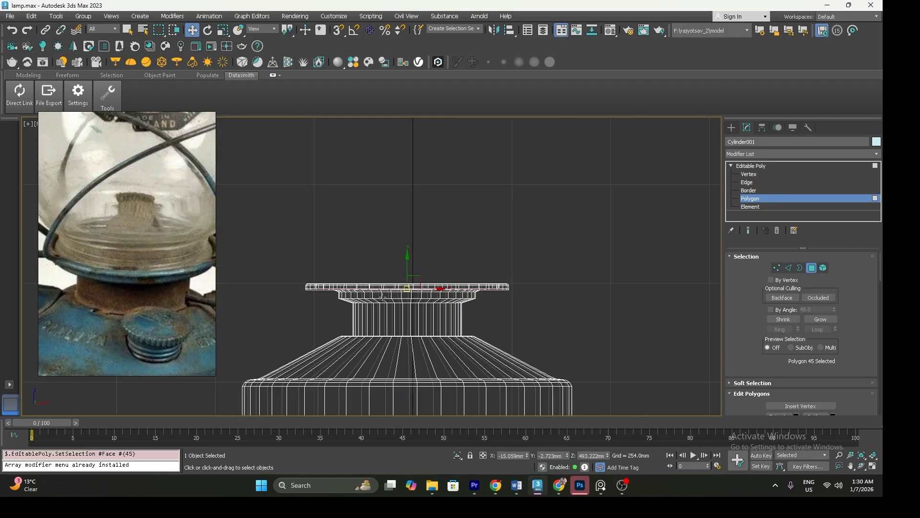
{"action": "left_click_drag", "start_coordinate": [401, 285], "coordinate": [407, 247]}
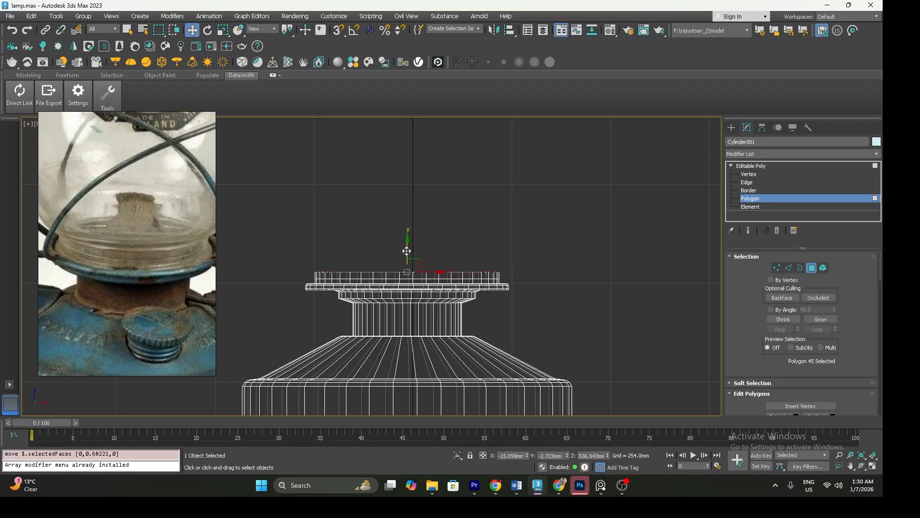
Narrow the extruded top face to about 99%, extrude it about 21 mm and 9 mm higher, and flare its edge slightly to form a grooved collar
{"action": "key", "text": "r"}
{"action": "left_click_drag", "start_coordinate": [409, 265], "coordinate": [407, 265]}
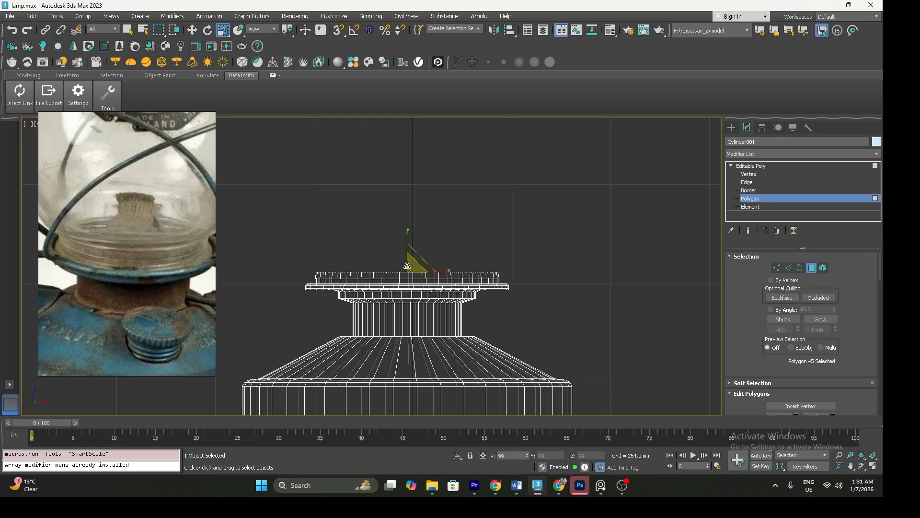
{"action": "key", "text": "w"}
{"action": "left_click_drag", "start_coordinate": [407, 243], "coordinate": [407, 234]}
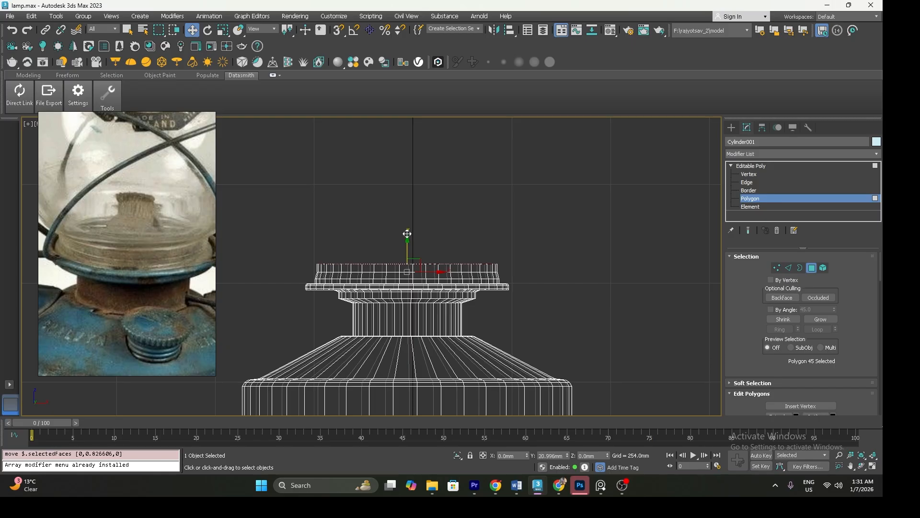
{"action": "left_click_drag", "start_coordinate": [407, 233], "coordinate": [407, 230]}
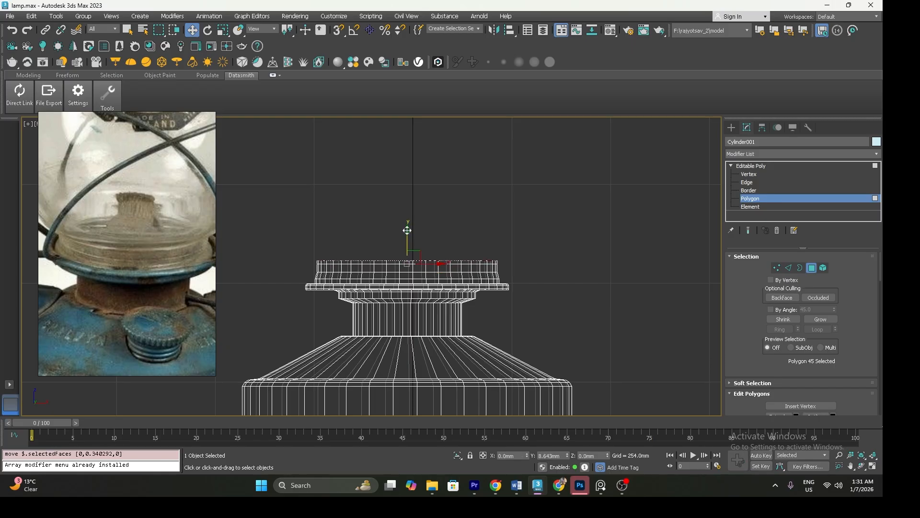
{"action": "key", "text": "r"}
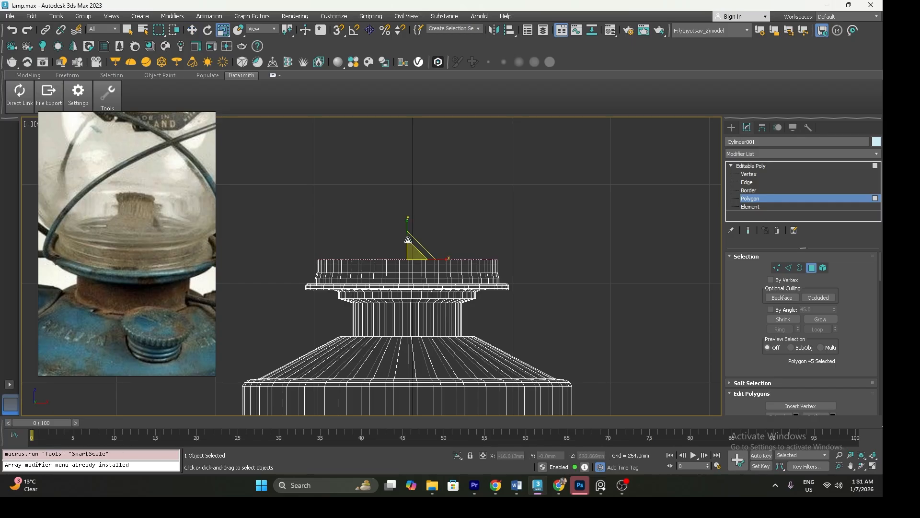
{"action": "left_click_drag", "start_coordinate": [411, 251], "coordinate": [410, 249]}
{"action": "key", "text": "w"}
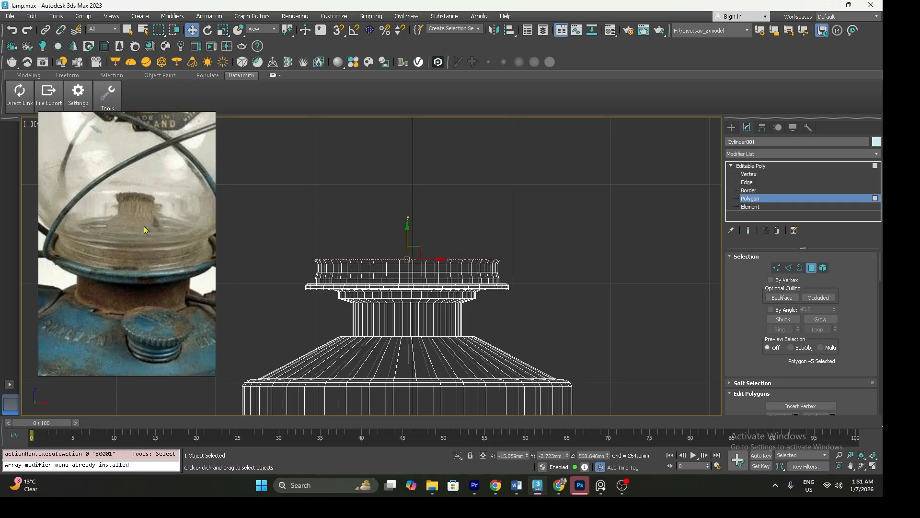
Extrude the collar's top face up about 11 mm and scale it to shape the seat of the glass chimney
{"action": "scroll", "coordinate": [146, 234], "scroll_direction": "down", "scroll_amount": 2}
{"action": "left_click_drag", "start_coordinate": [407, 234], "coordinate": [407, 229]}
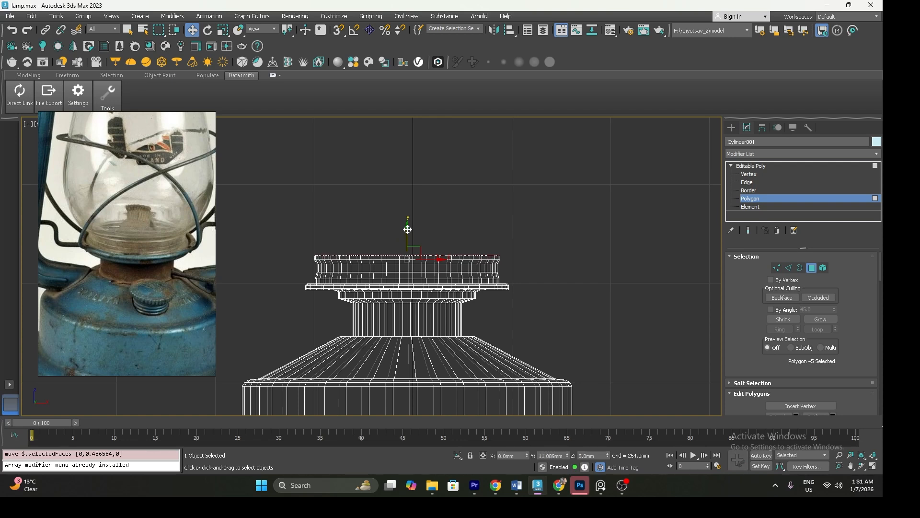
{"action": "key", "text": "r"}
{"action": "left_click_drag", "start_coordinate": [408, 243], "coordinate": [401, 226]}
{"action": "key", "text": "w"}
Extrude the top face upward in successive sections, scaling each one wider, to form the lower bulb of the glass chimney
{"action": "scroll", "coordinate": [395, 269], "scroll_direction": "down", "scroll_amount": 3}
{"action": "key", "text": "r"}
{"action": "key", "text": "w"}
{"action": "key", "text": "r"}
{"action": "key", "text": "w"}
{"action": "key", "text": "r"}
{"action": "middle_click_drag", "start_coordinate": [401, 226], "coordinate": [395, 259]}
{"action": "key", "text": "w"}
{"action": "left_click_drag", "start_coordinate": [390, 239], "coordinate": [389, 210], "text": "shift"}
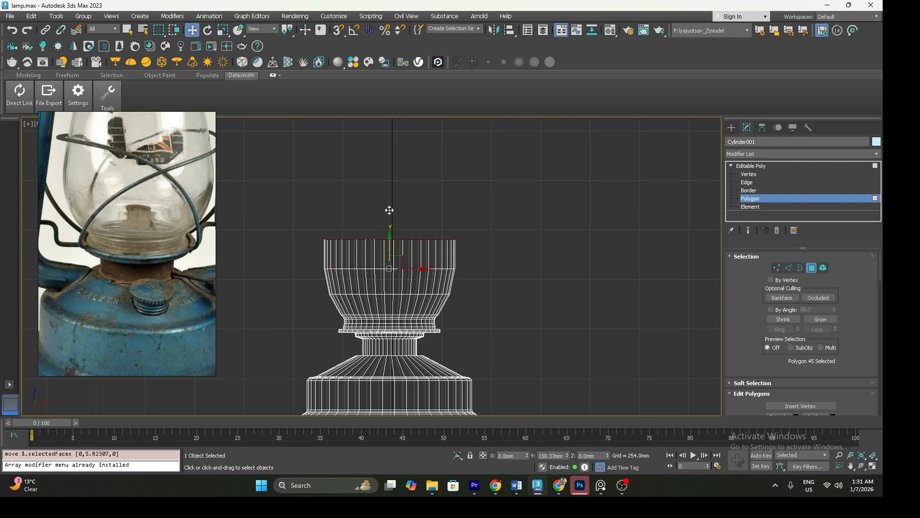
Scale in the bulb's top face slightly, extrude further sections and narrow the uppermost to about 80% to begin the chimney's inward taper
{"action": "key", "text": "r"}
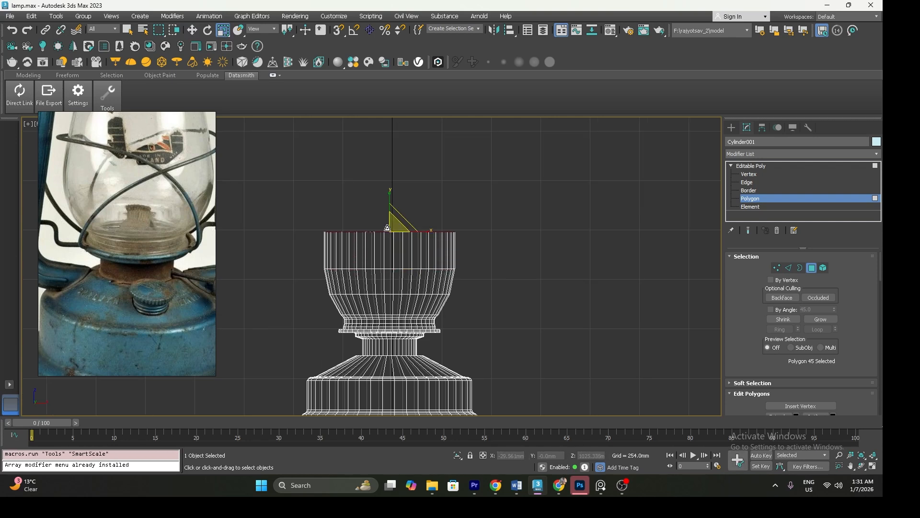
{"action": "left_click_drag", "start_coordinate": [389, 229], "coordinate": [390, 230]}
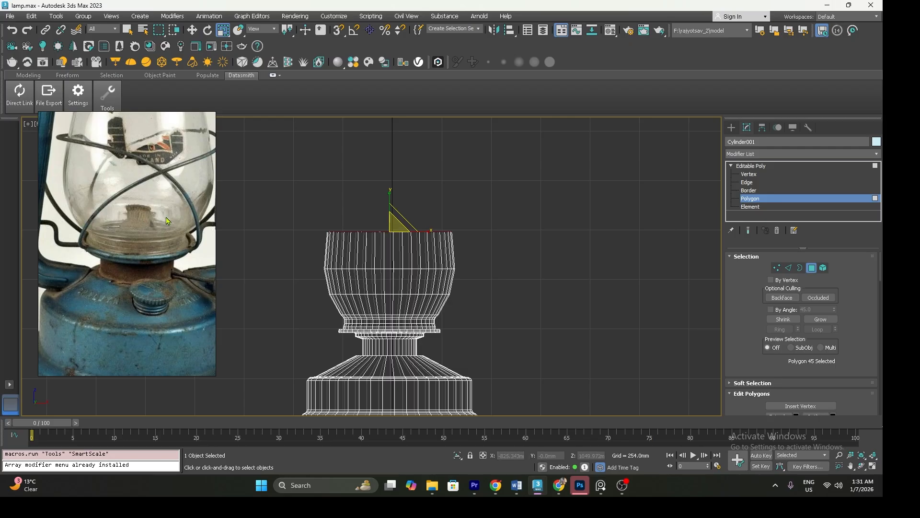
{"action": "scroll", "coordinate": [162, 212], "scroll_direction": "down", "scroll_amount": 5}
{"action": "middle_click_drag", "start_coordinate": [159, 209], "coordinate": [158, 241]}
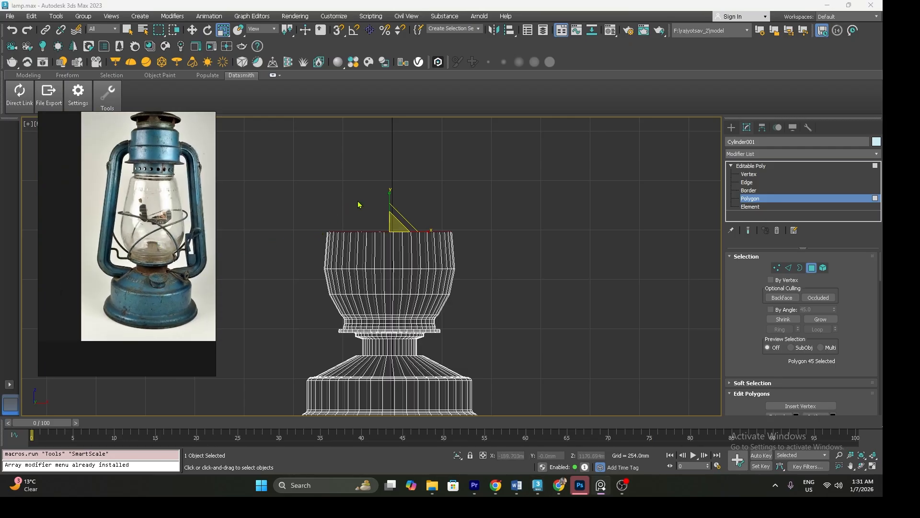
{"action": "middle_click_drag", "start_coordinate": [385, 207], "coordinate": [381, 217]}
{"action": "key", "text": "w"}
{"action": "mouse_move", "coordinate": [386, 216]}
{"action": "left_mouse_down", "text": "shift"}
{"action": "mouse_move", "coordinate": [384, 175]}
{"action": "mouse_move", "coordinate": [390, 211]}
{"action": "left_mouse_up", "text": "shift"}
{"action": "key", "text": "r"}
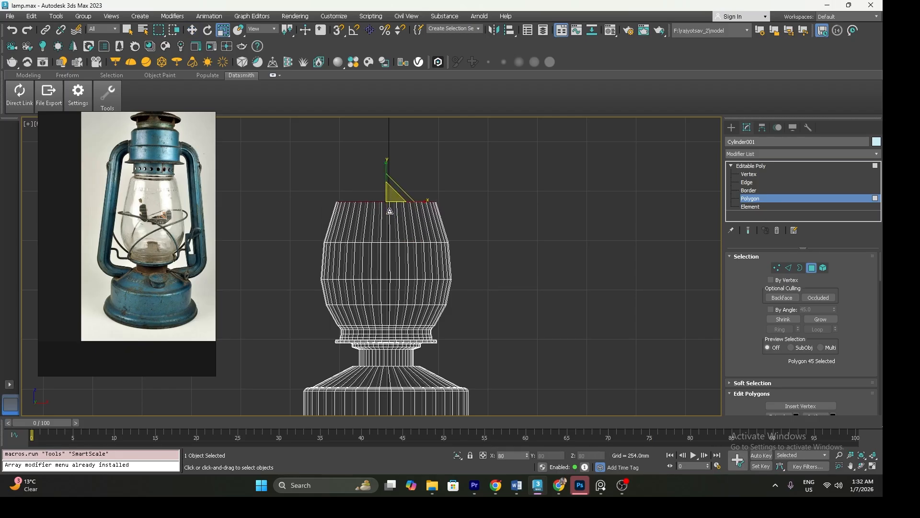
Extend the tapered chimney upward with further extrusions, narrowing the top face toward the neck as in the reference photo
{"action": "middle_click_drag", "start_coordinate": [389, 210], "coordinate": [381, 249]}
{"action": "key", "text": "w"}
{"action": "mouse_move", "coordinate": [380, 208]}
{"action": "left_mouse_down", "text": "shift"}
{"action": "mouse_move", "coordinate": [381, 166]}
{"action": "mouse_move", "coordinate": [379, 211]}
{"action": "left_mouse_up", "text": "shift"}
{"action": "key", "text": "r"}
{"action": "key", "text": "w"}
{"action": "left_click_drag", "start_coordinate": [378, 174], "coordinate": [381, 155]}
{"action": "key", "text": "r"}
{"action": "key", "text": "w"}
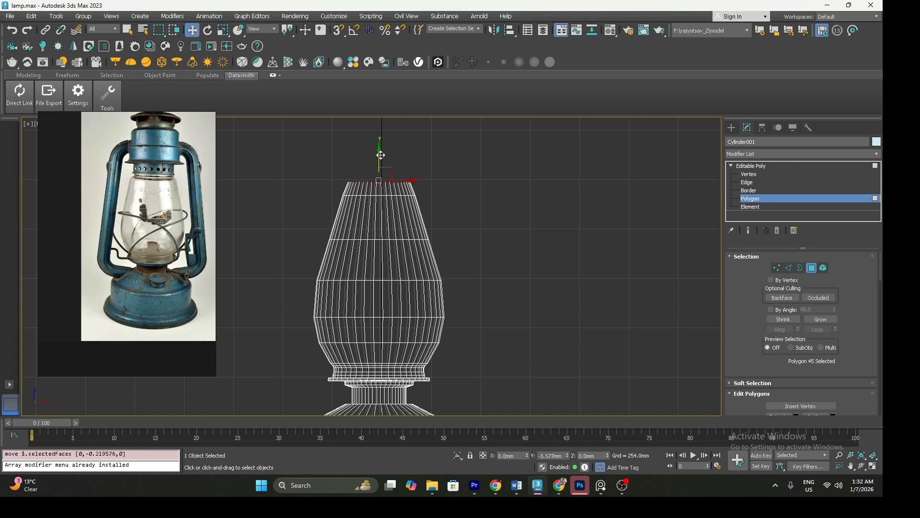
Widen the chimney's top face slightly, then extrude a short section and scale it inward to form the shoulder below the neck
{"action": "scroll", "coordinate": [159, 179], "scroll_direction": "up", "scroll_amount": 2}
{"action": "scroll", "coordinate": [160, 179], "scroll_direction": "up", "scroll_amount": 2}
{"action": "scroll", "coordinate": [82, 196], "scroll_direction": "up", "scroll_amount": 3}
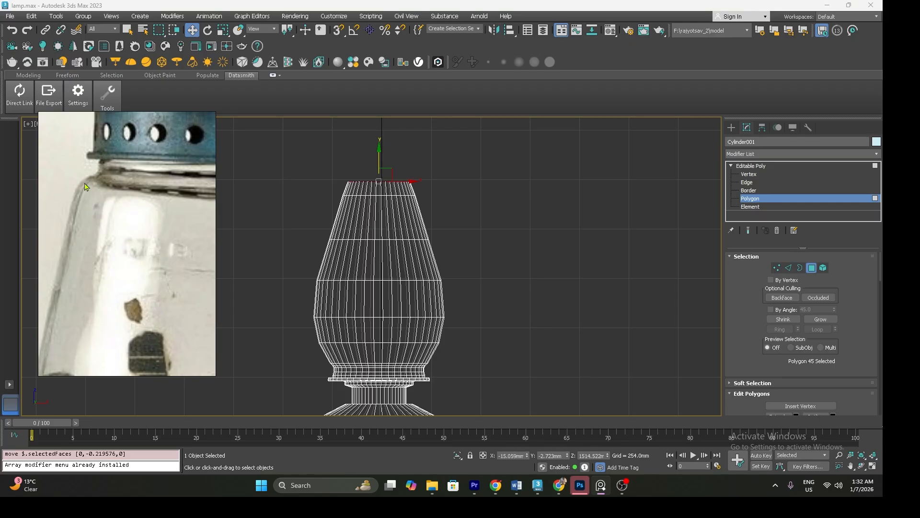
{"action": "scroll", "coordinate": [359, 226], "scroll_direction": "up", "scroll_amount": 5}
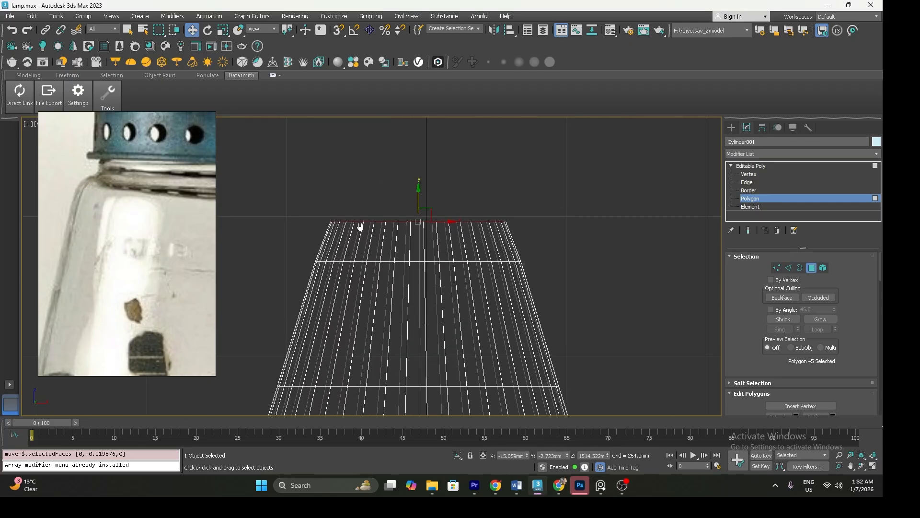
{"action": "key", "text": "r"}
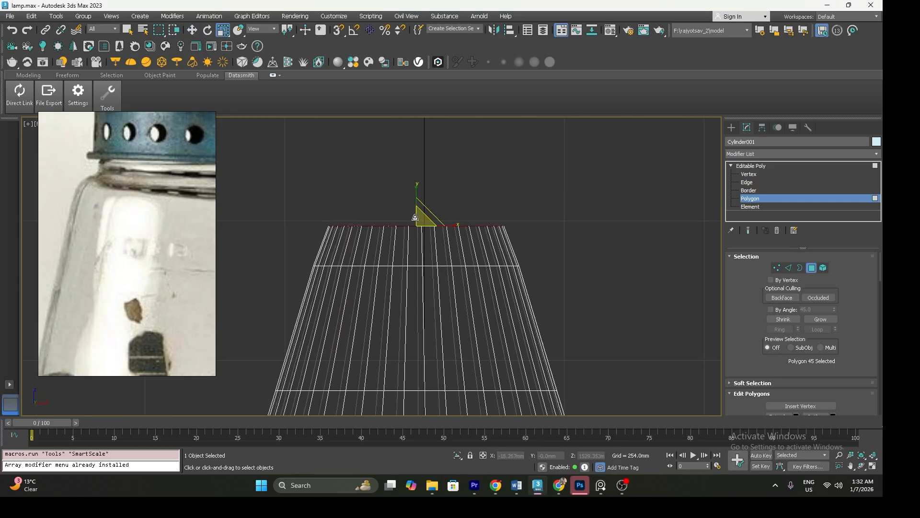
{"action": "left_click_drag", "start_coordinate": [415, 217], "coordinate": [414, 216]}
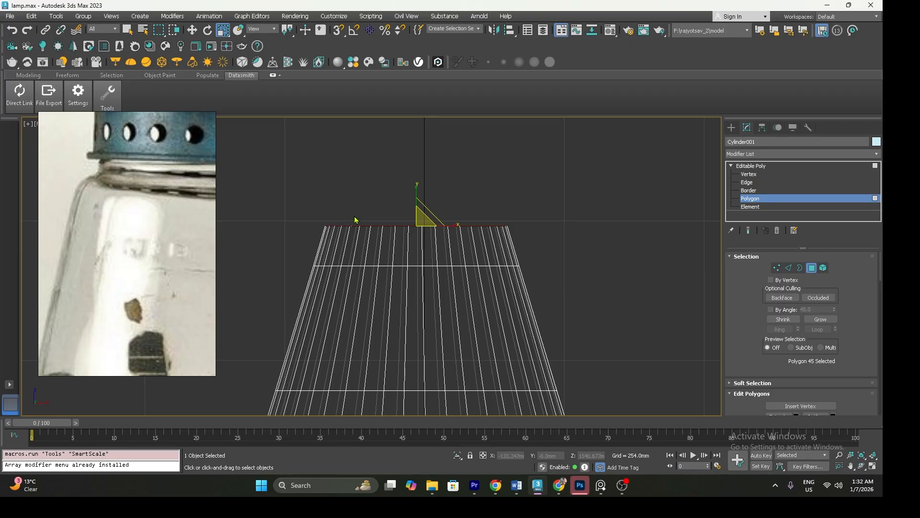
{"action": "key", "text": "w"}
{"action": "mouse_move", "coordinate": [415, 202]}
{"action": "left_mouse_down"}
{"action": "mouse_move", "coordinate": [415, 194]}
{"action": "mouse_move", "coordinate": [421, 217]}
{"action": "left_mouse_up"}
{"action": "key", "text": "r"}
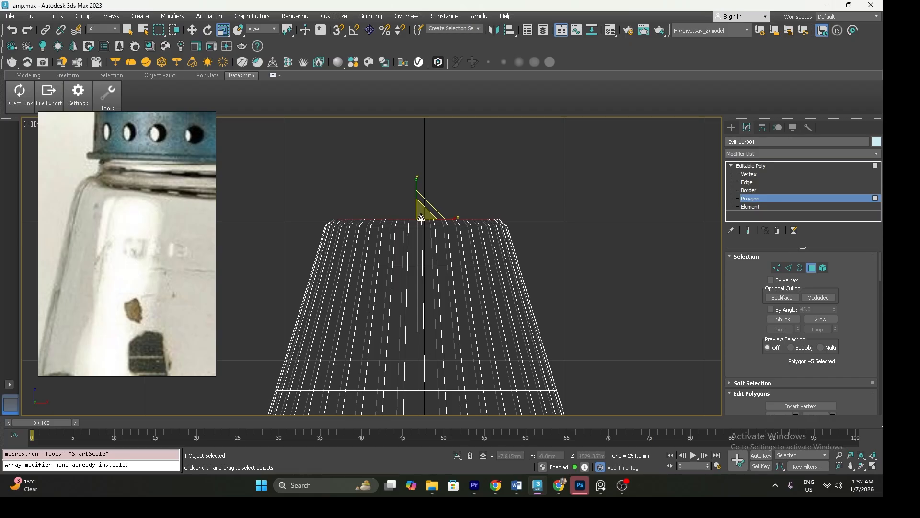
Extrude a short neck above the shoulder, narrow its top face to about 96%, and extrude it once more
{"action": "key", "text": "w"}
{"action": "left_click_drag", "start_coordinate": [418, 193], "coordinate": [418, 190]}
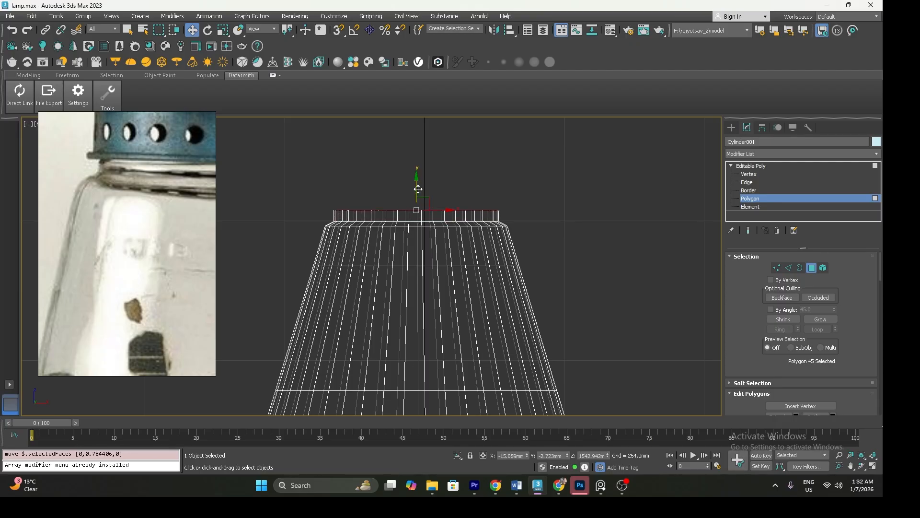
{"action": "key", "text": "r"}
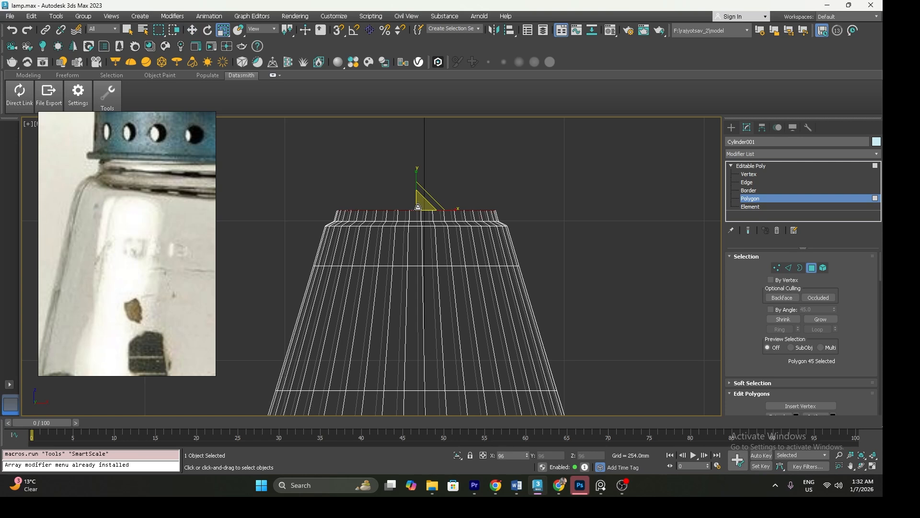
{"action": "key", "text": "w"}
{"action": "left_click_drag", "start_coordinate": [418, 188], "coordinate": [417, 179]}
Compare the overall proportions of the base and glass chimney with the reference photo in a shaded perspective view
{"action": "scroll", "coordinate": [417, 179], "scroll_direction": "down", "scroll_amount": 5}
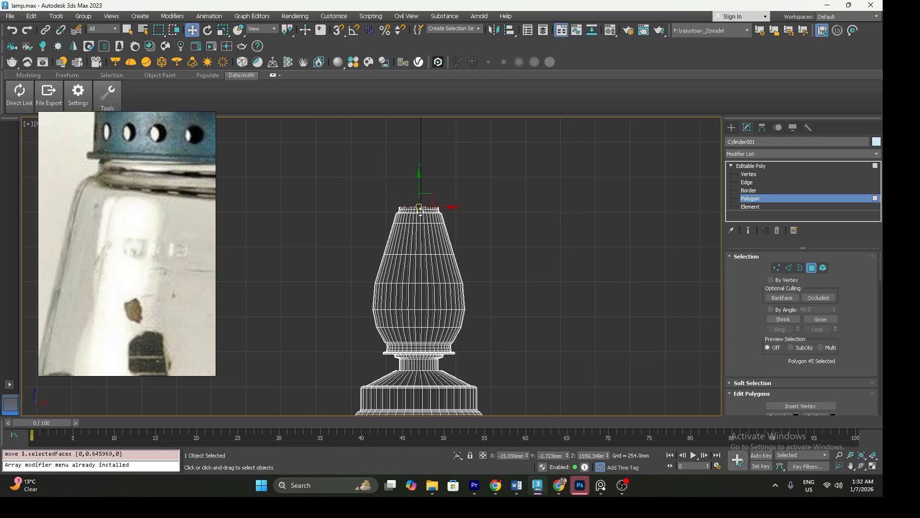
{"action": "scroll", "coordinate": [194, 231], "scroll_direction": "down", "scroll_amount": 5}
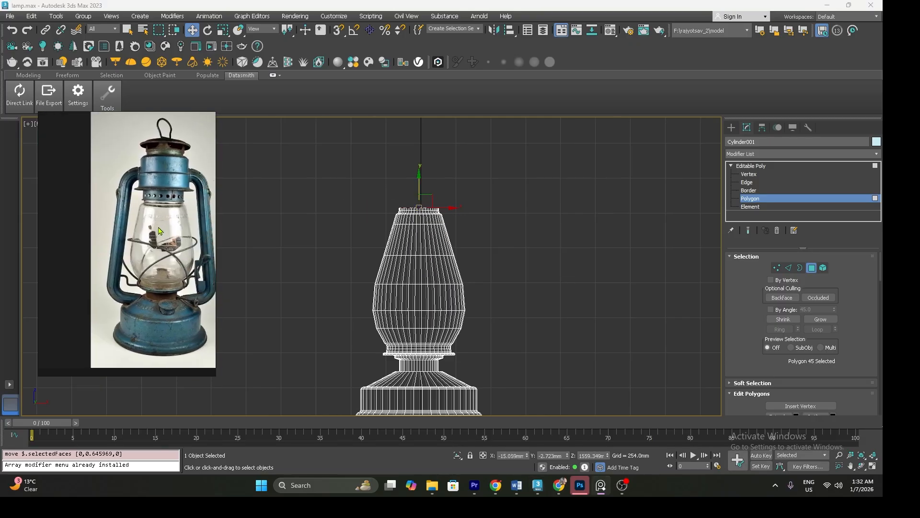
{"action": "scroll", "coordinate": [418, 283], "scroll_direction": "down", "scroll_amount": 3}
{"action": "middle_click_drag", "start_coordinate": [419, 284], "coordinate": [419, 285]}
{"action": "key", "text": "p"}
{"action": "scroll", "coordinate": [393, 300], "scroll_direction": "down", "scroll_amount": 6}
{"action": "scroll", "coordinate": [411, 284], "scroll_direction": "up", "scroll_amount": 3}
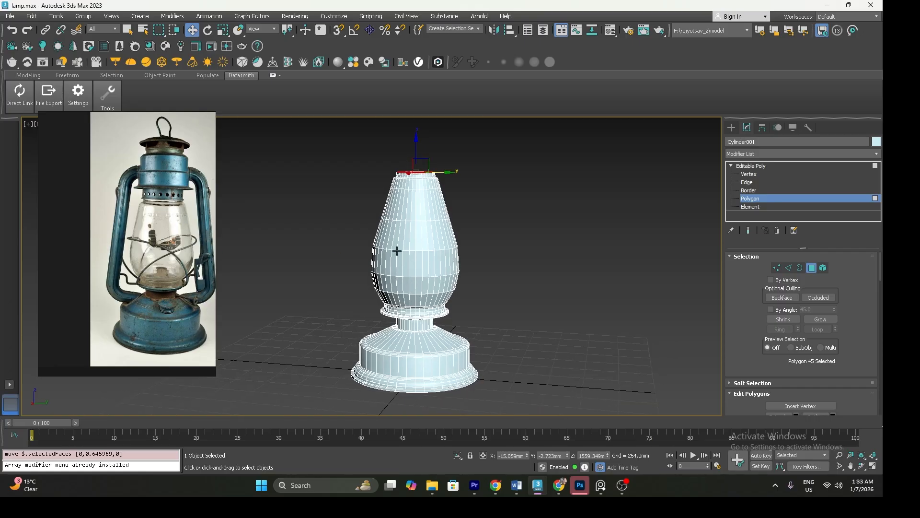
{"action": "middle_click_drag", "start_coordinate": [398, 254], "coordinate": [399, 266]}
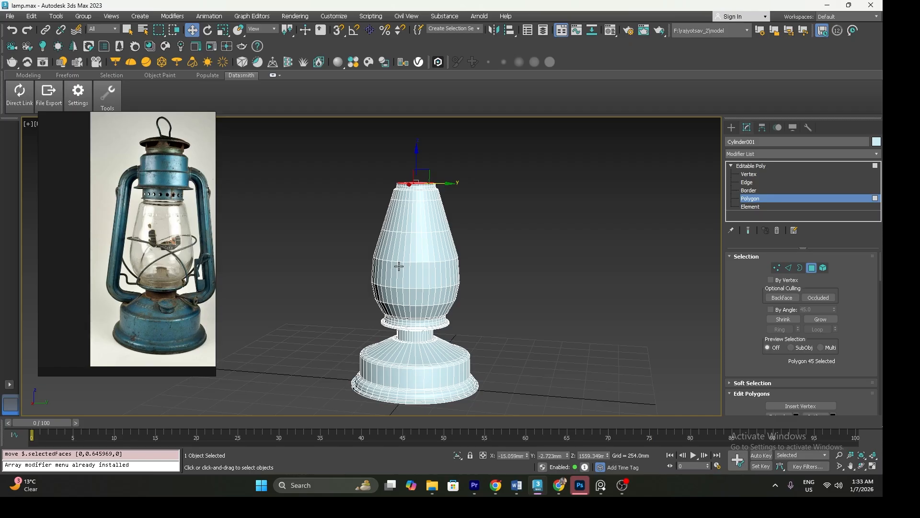
Select all polygons of the glass chimney above the lower collar and apply an FFD 3x3x3 modifier to them
{"action": "key", "text": "f"}
{"action": "scroll", "coordinate": [372, 276], "scroll_direction": "up", "scroll_amount": 4}
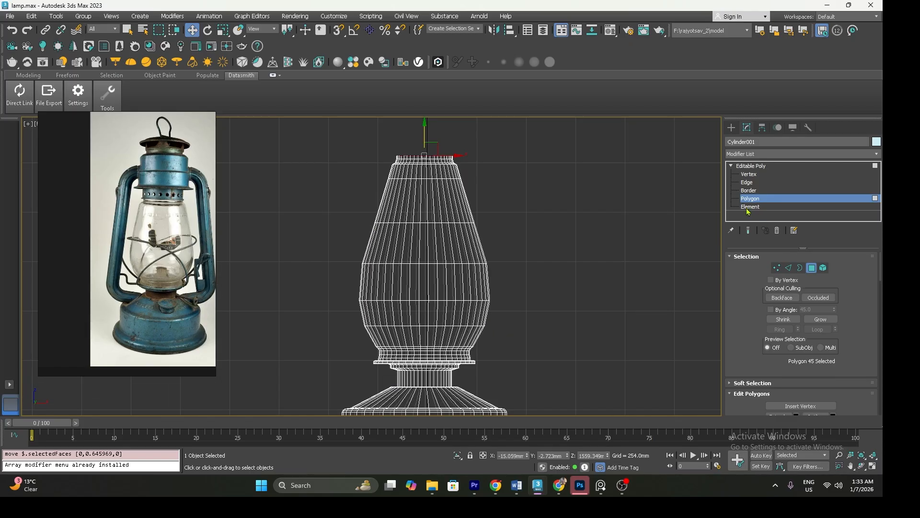
{"action": "left_click", "coordinate": [754, 165]}
{"action": "left_click", "coordinate": [751, 198]}
{"action": "left_click_drag", "start_coordinate": [504, 279], "coordinate": [562, 346]}
{"action": "left_click", "coordinate": [768, 153]}
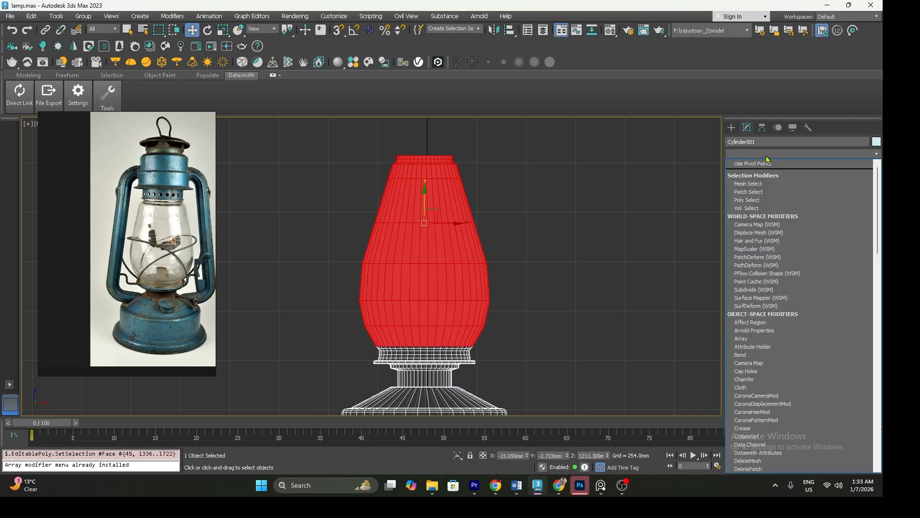
{"action": "key", "text": "f"}
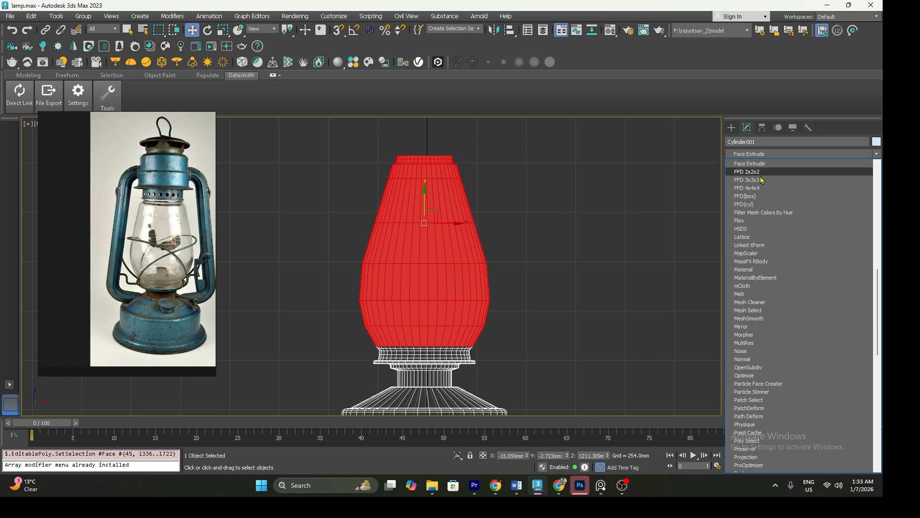
{"action": "left_click", "coordinate": [761, 179]}
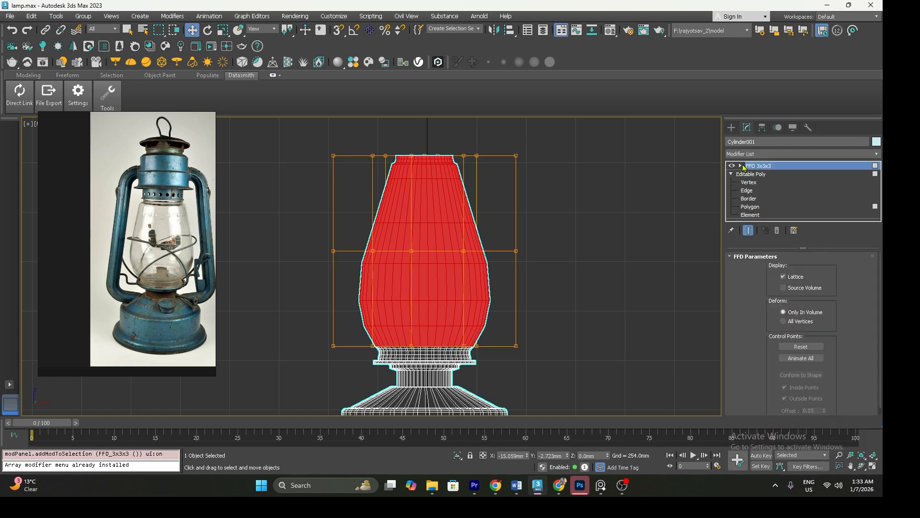
Lower the FFD lattice's top control points slightly and scale the middle row inward to slim the chimney
{"action": "left_click", "coordinate": [742, 166]}
{"action": "left_click", "coordinate": [767, 174]}
{"action": "left_click_drag", "start_coordinate": [307, 128], "coordinate": [495, 186]}
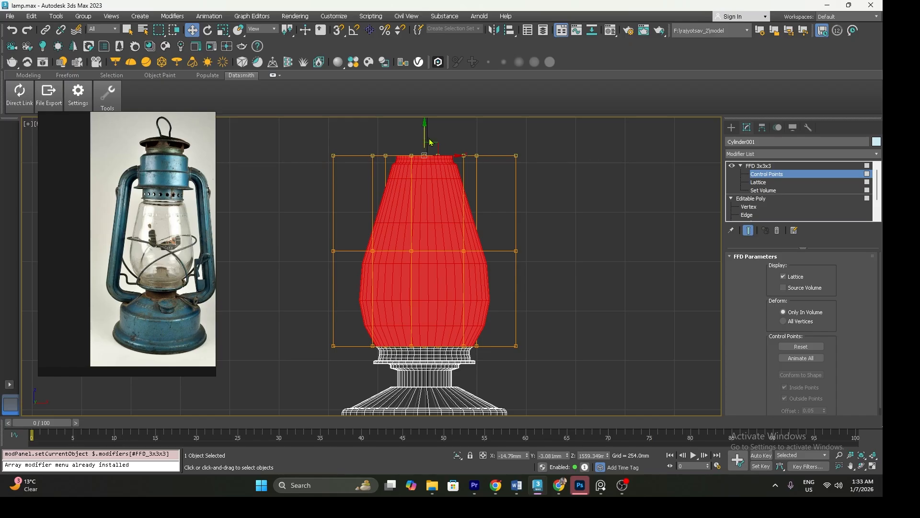
{"action": "left_click_drag", "start_coordinate": [424, 134], "coordinate": [430, 138]}
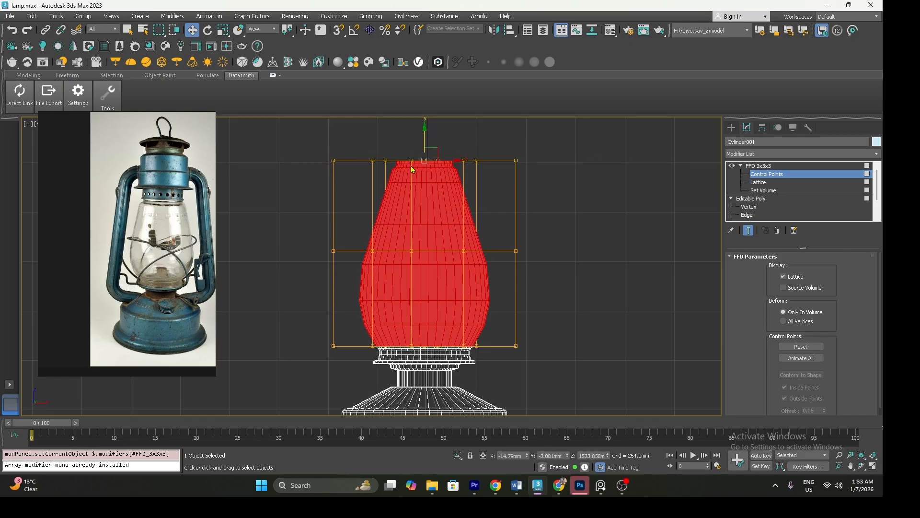
{"action": "left_click_drag", "start_coordinate": [521, 279], "coordinate": [521, 273]}
{"action": "left_click_drag", "start_coordinate": [300, 223], "coordinate": [528, 279]}
{"action": "key", "text": "r"}
{"action": "left_click_drag", "start_coordinate": [434, 250], "coordinate": [434, 260]}
{"action": "left_click_drag", "start_coordinate": [300, 332], "coordinate": [530, 355]}
{"action": "left_click_drag", "start_coordinate": [426, 343], "coordinate": [426, 347]}
{"action": "key", "text": "ctrl+z"}
Raise the lattice's top row of control points and move the middle row slightly up to refine the chimney's curve
{"action": "key", "text": "w"}
{"action": "left_click_drag", "start_coordinate": [320, 238], "coordinate": [535, 278]}
{"action": "left_click_drag", "start_coordinate": [327, 156], "coordinate": [544, 191]}
{"action": "left_click_drag", "start_coordinate": [428, 146], "coordinate": [424, 128]}
{"action": "left_click_drag", "start_coordinate": [312, 205], "coordinate": [425, 249]}
{"action": "left_click_drag", "start_coordinate": [517, 262], "coordinate": [517, 262]}
{"action": "left_click_drag", "start_coordinate": [425, 223], "coordinate": [425, 217]}
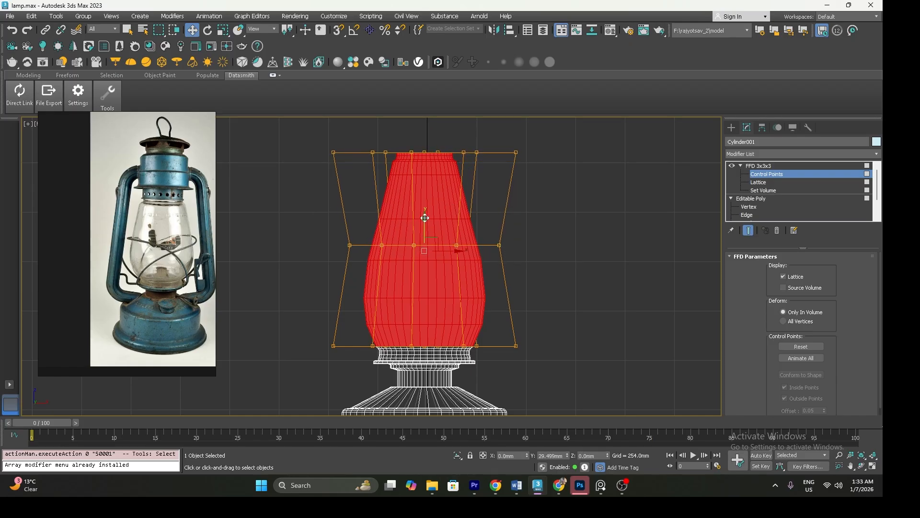
Leave control point editing and convert the deformed lantern body to an Editable Poly
{"action": "middle_click_drag", "start_coordinate": [462, 300], "coordinate": [447, 265]}
{"action": "scroll", "coordinate": [424, 329], "scroll_direction": "down", "scroll_amount": 3}
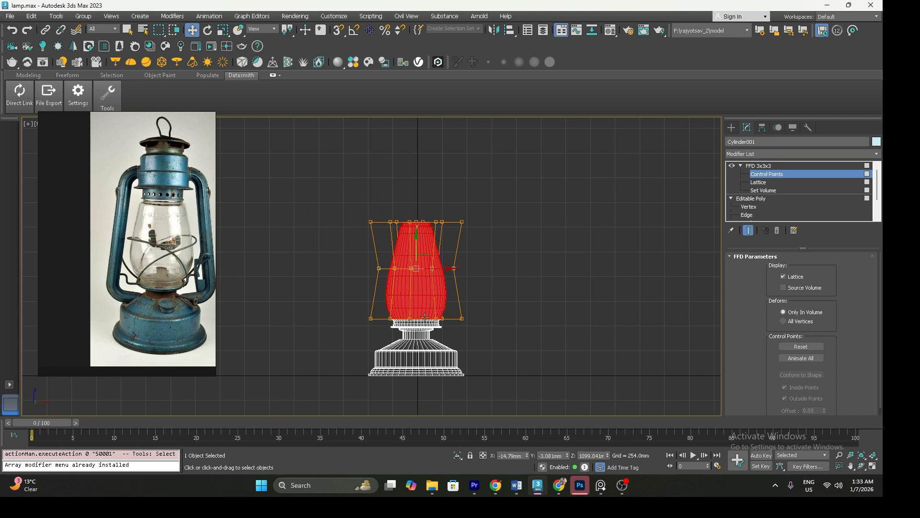
{"action": "left_click", "coordinate": [759, 166]}
{"action": "right_click", "coordinate": [439, 253]}
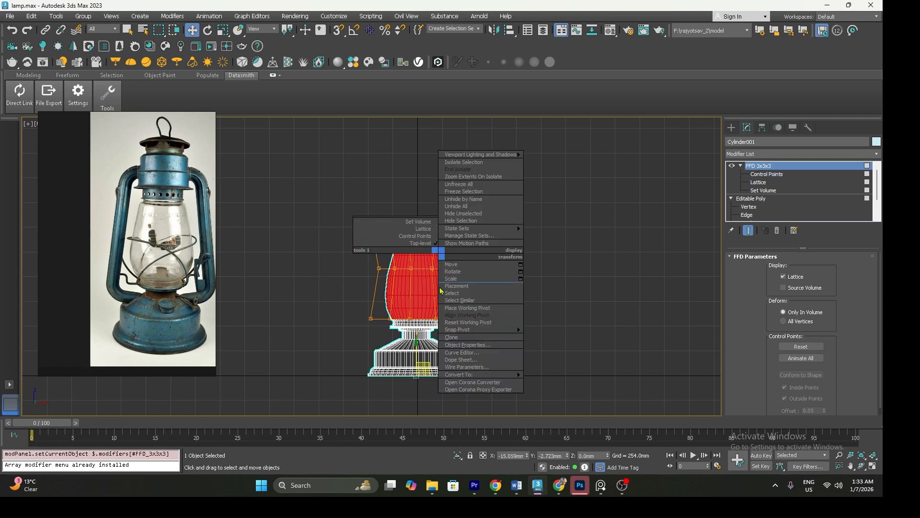
{"action": "mouse_move", "coordinate": [476, 375]}
{"action": "left_click", "coordinate": [551, 381]}
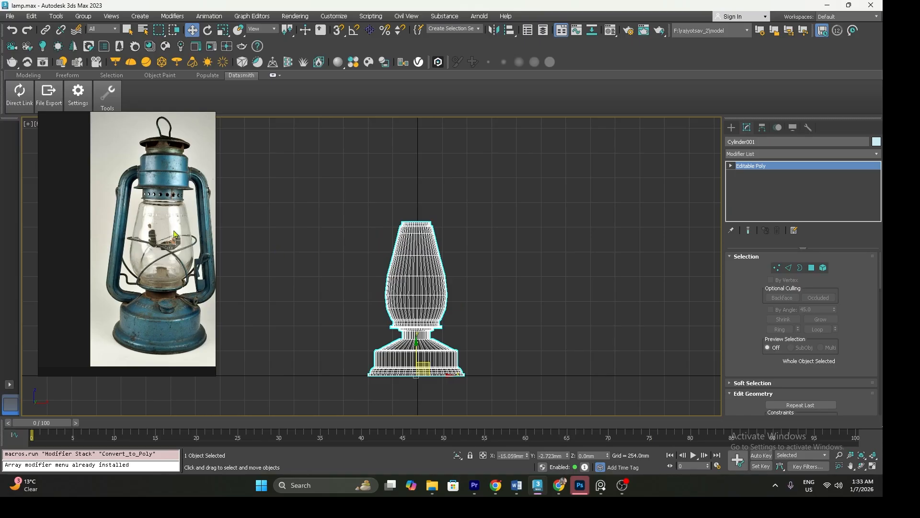
Select only the cap polygon on top of the chimney neck and raise it slightly, following the reference photo
{"action": "scroll", "coordinate": [150, 219], "scroll_direction": "up", "scroll_amount": 3}
{"action": "scroll", "coordinate": [150, 220], "scroll_direction": "down", "scroll_amount": 3}
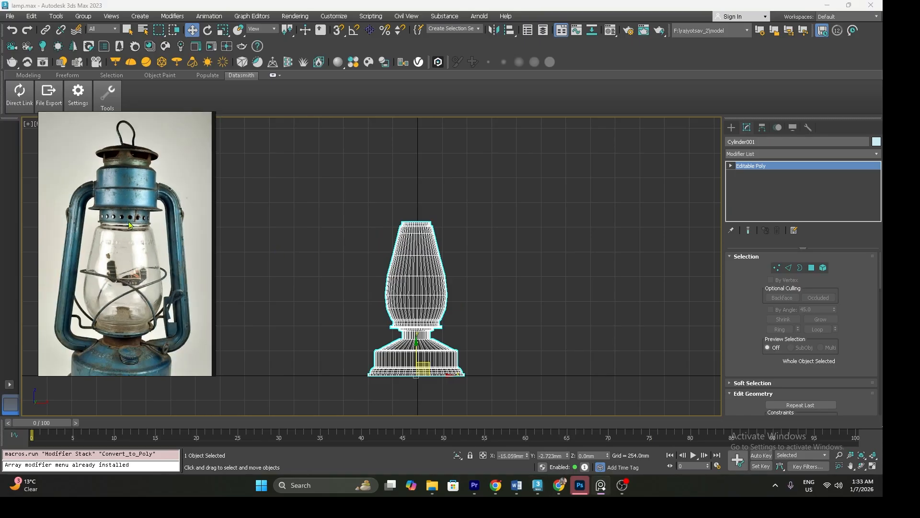
{"action": "scroll", "coordinate": [415, 233], "scroll_direction": "up", "scroll_amount": 3}
{"action": "left_click", "coordinate": [732, 167]}
{"action": "left_click", "coordinate": [749, 199]}
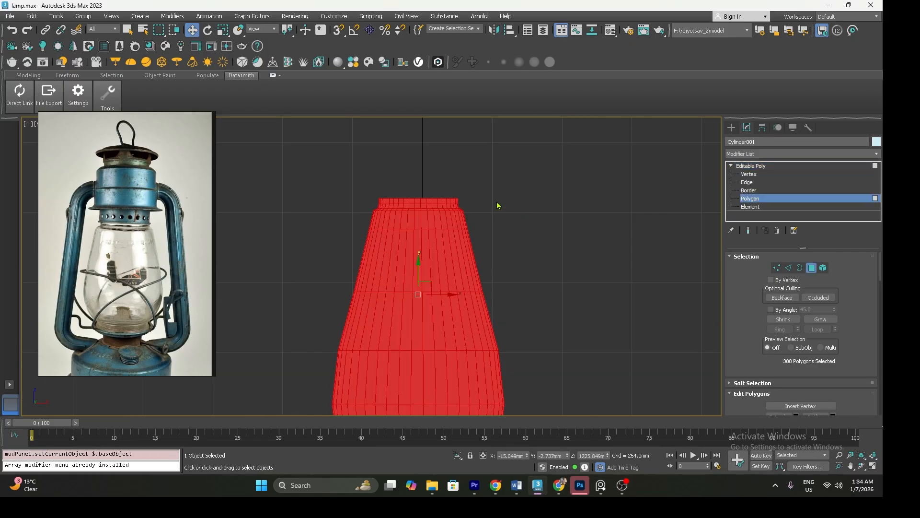
{"action": "left_click", "coordinate": [444, 195]}
{"action": "scroll", "coordinate": [444, 197], "scroll_direction": "down", "scroll_amount": 5}
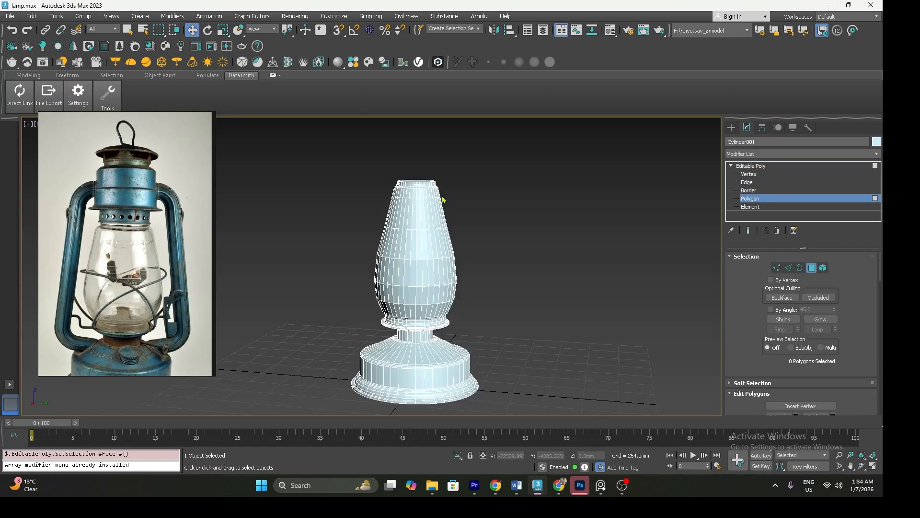
{"action": "scroll", "coordinate": [122, 235], "scroll_direction": "up", "scroll_amount": 3}
{"action": "scroll", "coordinate": [128, 235], "scroll_direction": "up", "scroll_amount": 2}
{"action": "scroll", "coordinate": [378, 202], "scroll_direction": "up", "scroll_amount": 5}
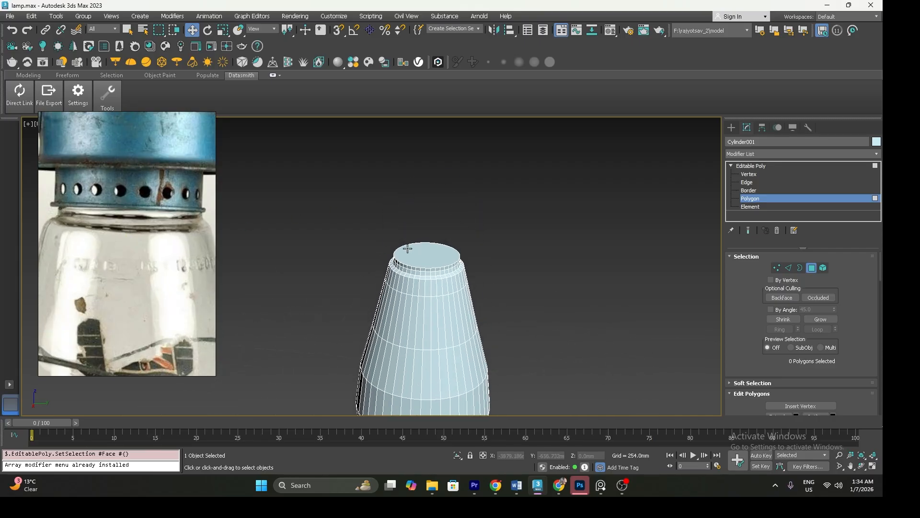
{"action": "left_click", "coordinate": [410, 250]}
{"action": "scroll", "coordinate": [413, 250], "scroll_direction": "up", "scroll_amount": 2}
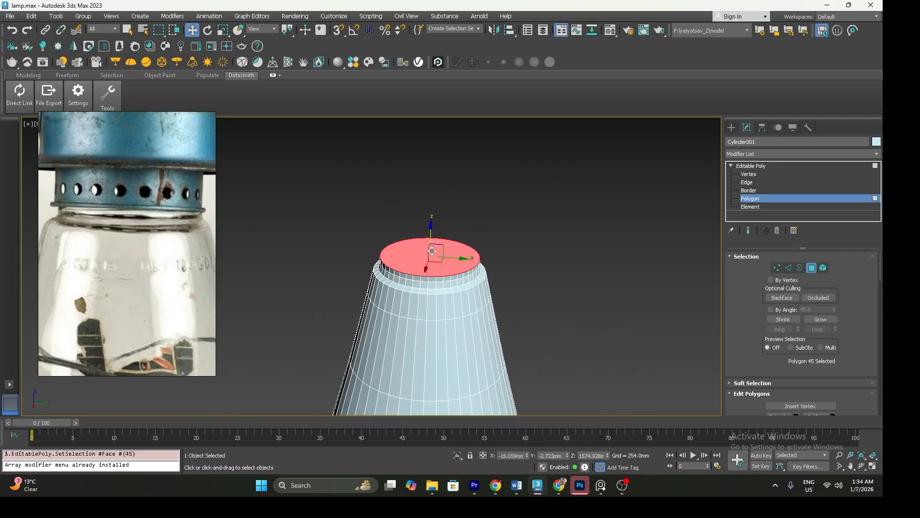
{"action": "left_click_drag", "start_coordinate": [432, 240], "coordinate": [432, 238]}
Form a thin band at the top of the neck, then extrude the cap into a taller straight section above it
{"action": "key", "text": "f"}
{"action": "scroll", "coordinate": [398, 272], "scroll_direction": "up", "scroll_amount": 2}
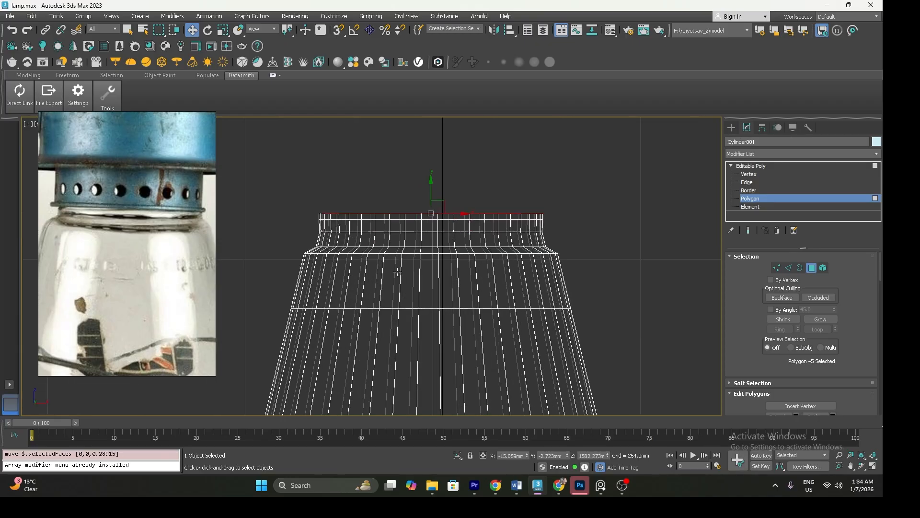
{"action": "scroll", "coordinate": [429, 201], "scroll_direction": "up", "scroll_amount": 3}
{"action": "left_click_drag", "start_coordinate": [435, 205], "coordinate": [435, 207]}
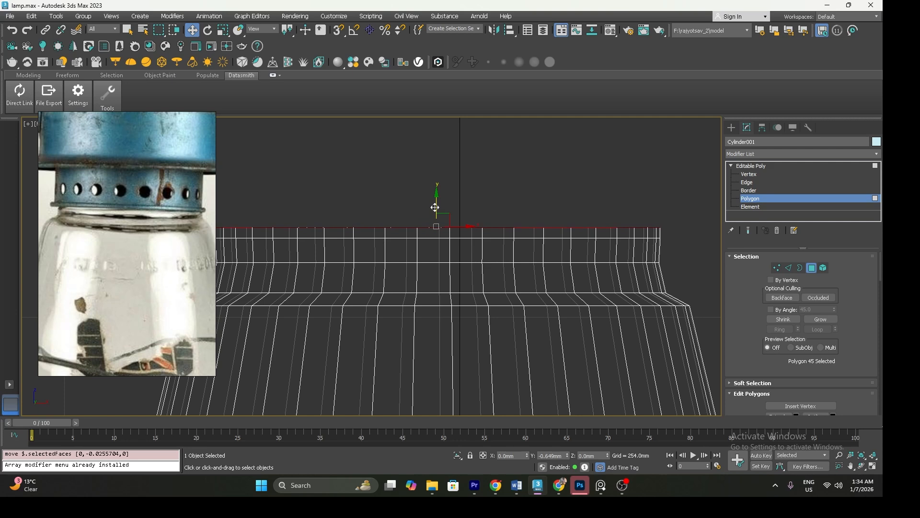
{"action": "scroll", "coordinate": [435, 208], "scroll_direction": "down", "scroll_amount": 4}
{"action": "middle_click_drag", "start_coordinate": [436, 218], "coordinate": [436, 246]}
{"action": "scroll", "coordinate": [436, 245], "scroll_direction": "up", "scroll_amount": 2}
{"action": "left_click_drag", "start_coordinate": [435, 244], "coordinate": [441, 178], "text": "shift"}
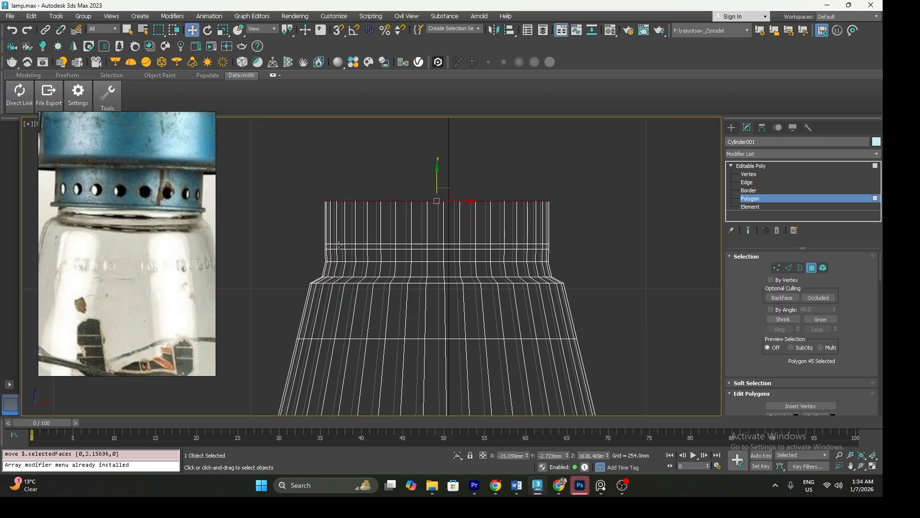
Select the complete ring of polygons forming the thin band around the neck
{"action": "left_click", "coordinate": [324, 248]}
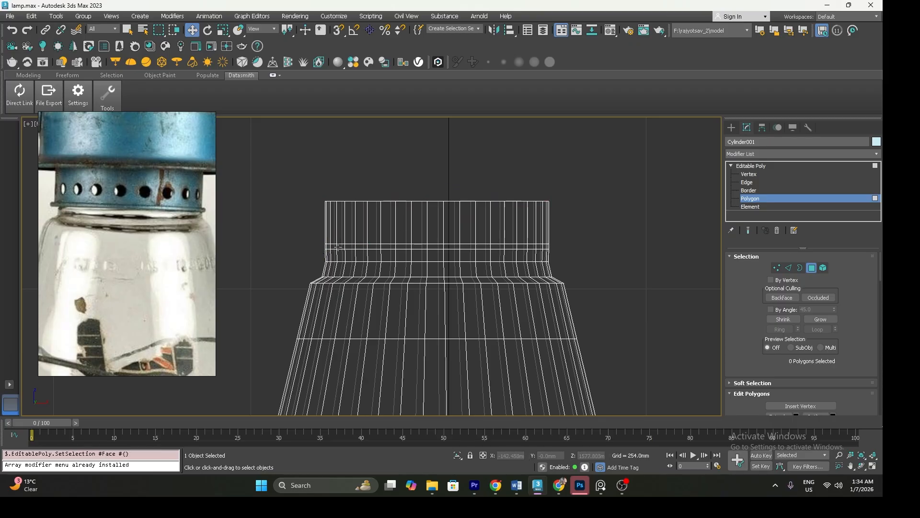
{"action": "left_click", "coordinate": [342, 245]}
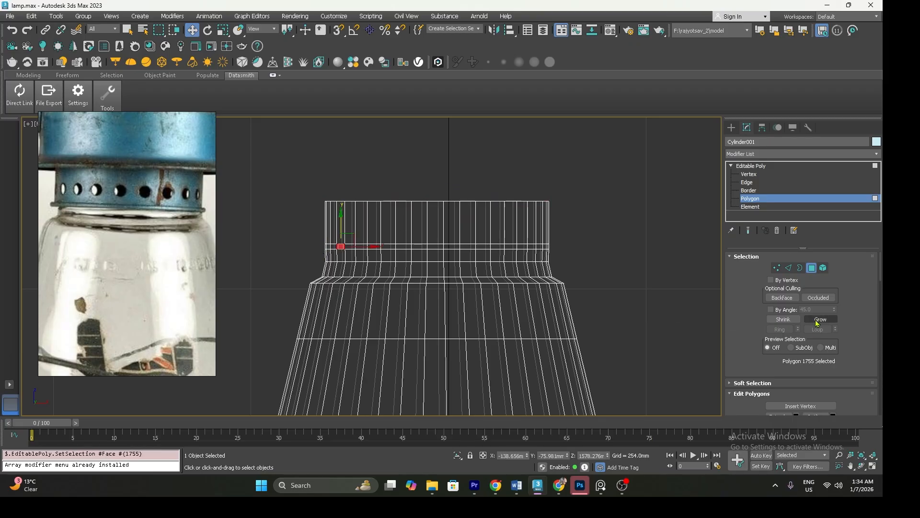
{"action": "scroll", "coordinate": [745, 309], "scroll_direction": "down", "scroll_amount": 5}
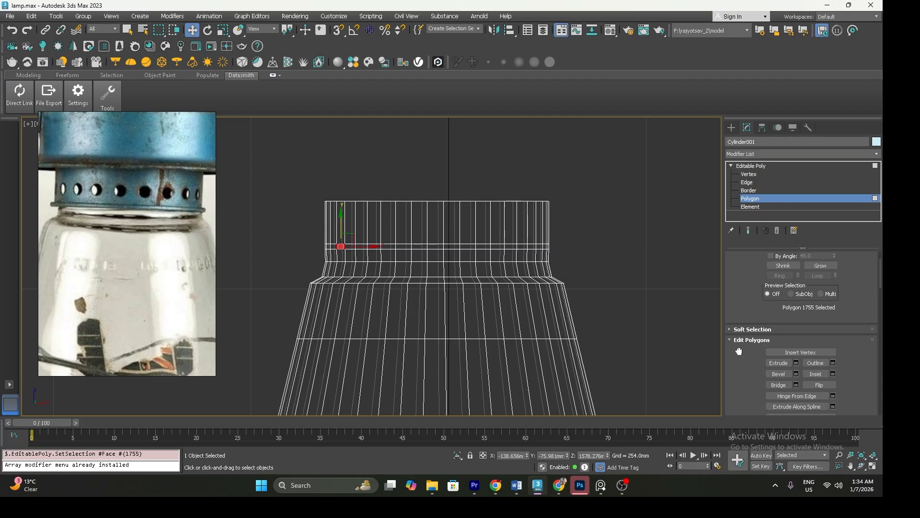
{"action": "left_click_drag", "start_coordinate": [739, 302], "coordinate": [739, 221]}
{"action": "left_click_drag", "start_coordinate": [742, 344], "coordinate": [744, 240]}
{"action": "scroll", "coordinate": [751, 319], "scroll_direction": "down", "scroll_amount": 2}
{"action": "scroll", "coordinate": [751, 322], "scroll_direction": "up", "scroll_amount": 8}
{"action": "scroll", "coordinate": [751, 322], "scroll_direction": "up", "scroll_amount": 4}
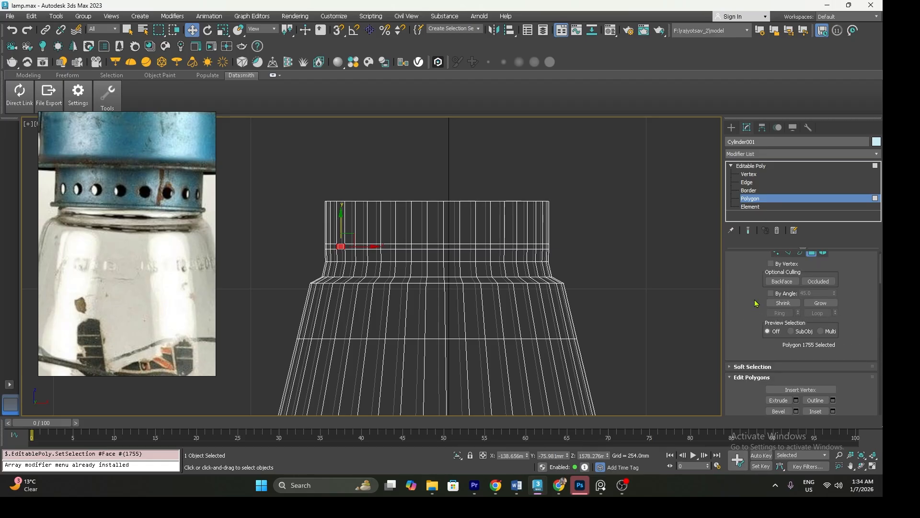
{"action": "scroll", "coordinate": [772, 307], "scroll_direction": "up", "scroll_amount": 1}
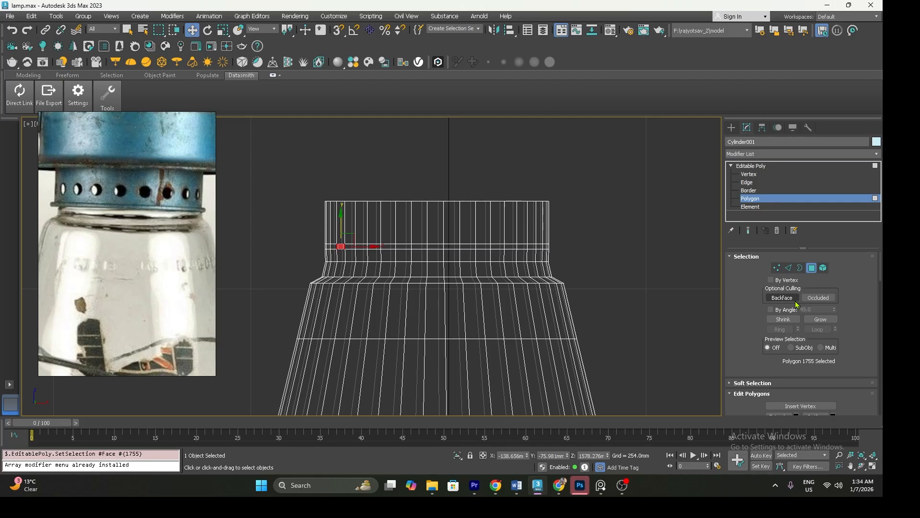
{"action": "scroll", "coordinate": [334, 247], "scroll_direction": "up", "scroll_amount": 3}
{"action": "scroll", "coordinate": [334, 247], "scroll_direction": "up", "scroll_amount": 3}
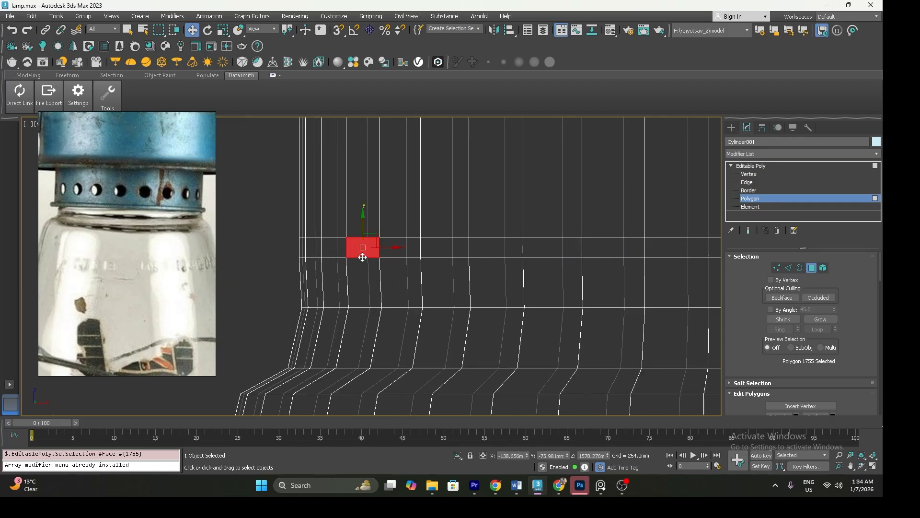
{"action": "left_click", "coordinate": [409, 247], "text": "shift"}
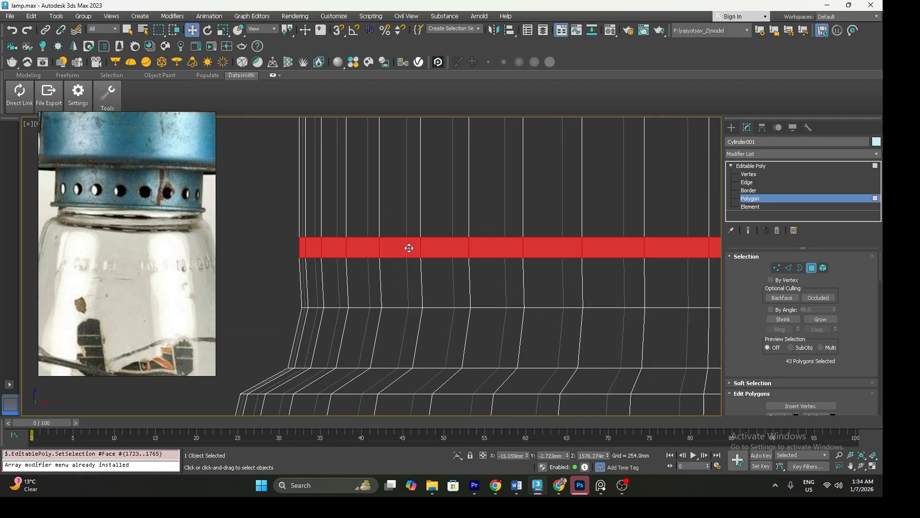
Extrude the thin band outward by Local Normal with a height of about 5.3 mm to make a raised ring
{"action": "scroll", "coordinate": [413, 257], "scroll_direction": "down", "scroll_amount": 5}
{"action": "middle_click_drag", "start_coordinate": [433, 261], "coordinate": [402, 274]}
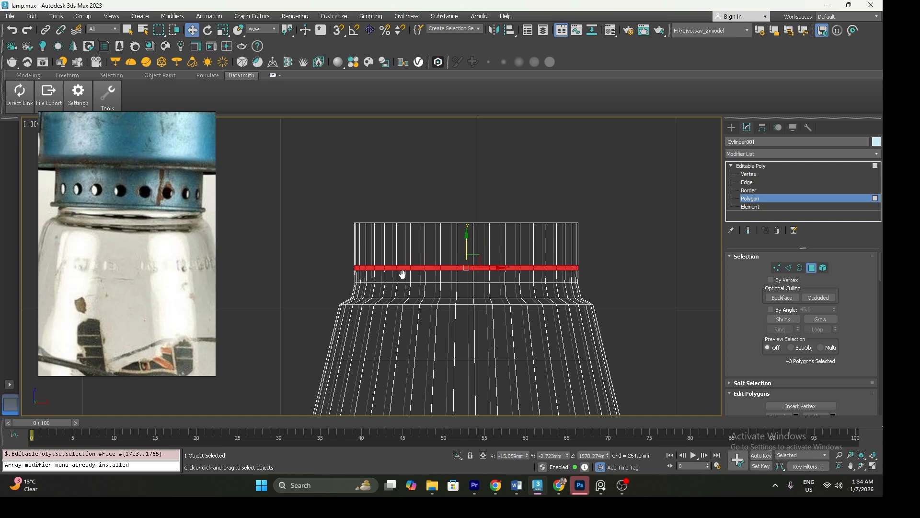
{"action": "right_click", "coordinate": [375, 271]}
{"action": "left_click", "coordinate": [290, 295]}
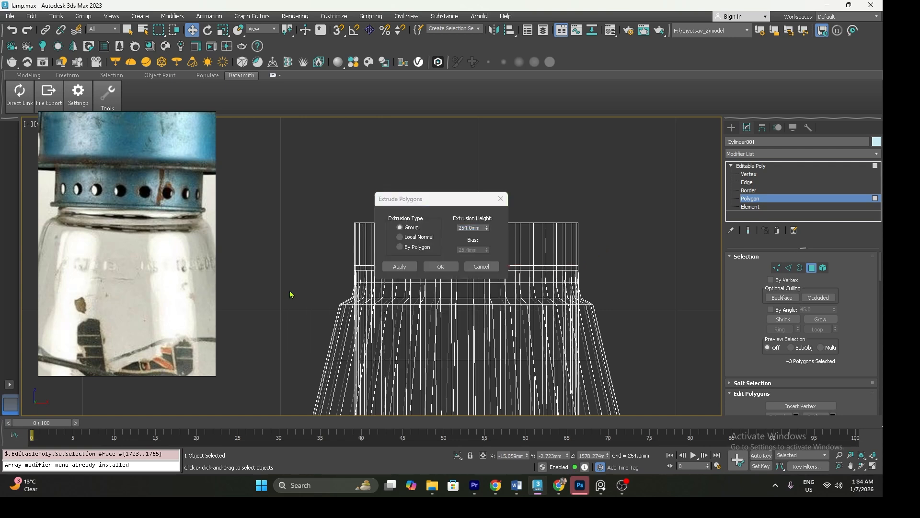
{"action": "left_click", "coordinate": [417, 236]}
{"action": "right_click", "coordinate": [488, 231]}
{"action": "left_click_drag", "start_coordinate": [488, 228], "coordinate": [487, 218]}
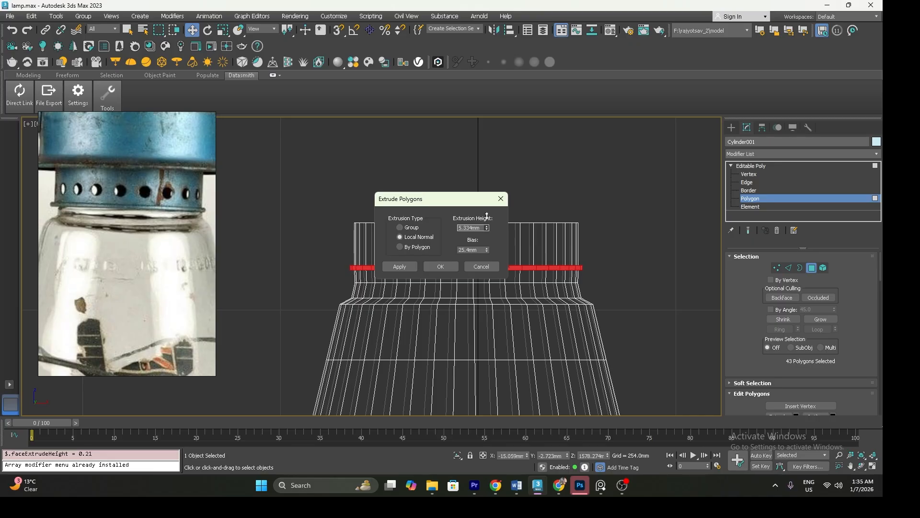
{"action": "left_click_drag", "start_coordinate": [487, 216], "coordinate": [487, 217]}
{"action": "left_click", "coordinate": [441, 266]}
{"action": "scroll", "coordinate": [447, 268], "scroll_direction": "down", "scroll_amount": 3}
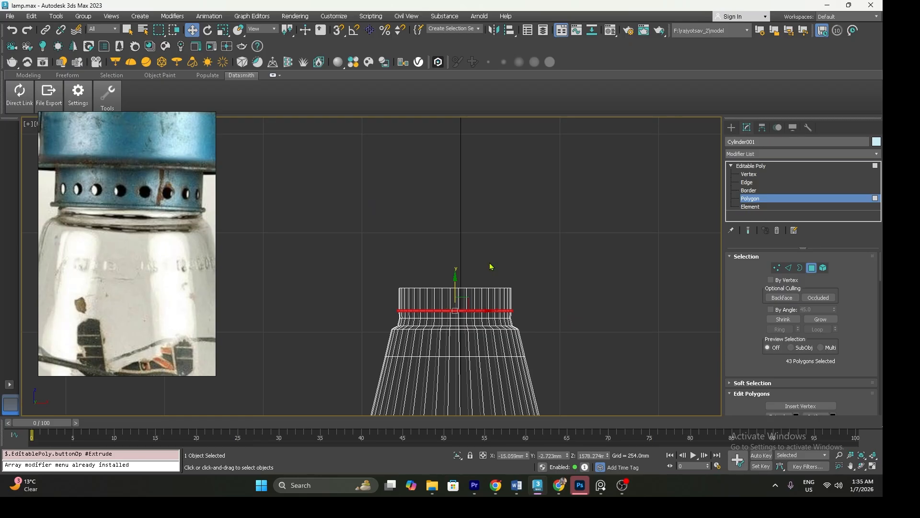
{"action": "left_click_drag", "start_coordinate": [391, 275], "coordinate": [568, 300]}
{"action": "left_click_drag", "start_coordinate": [363, 258], "coordinate": [557, 298]}
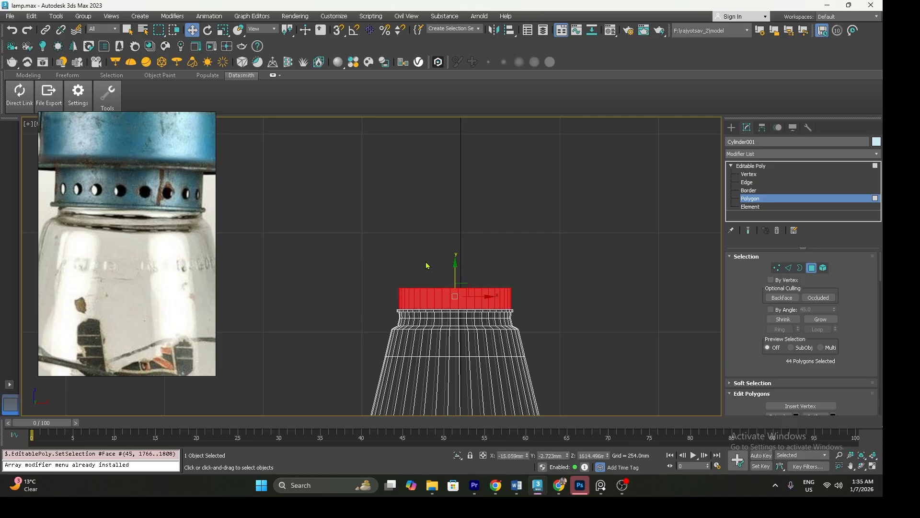
{"action": "left_click_drag", "start_coordinate": [373, 300], "coordinate": [491, 327]}
{"action": "left_click_drag", "start_coordinate": [555, 347], "coordinate": [562, 350], "text": "alt"}
Select the cap polygon above the raised ring and extrude it a short distance upward
{"action": "key", "text": "p"}
{"action": "middle_click_drag", "start_coordinate": [444, 287], "coordinate": [431, 315]}
{"action": "left_click", "coordinate": [534, 327]}
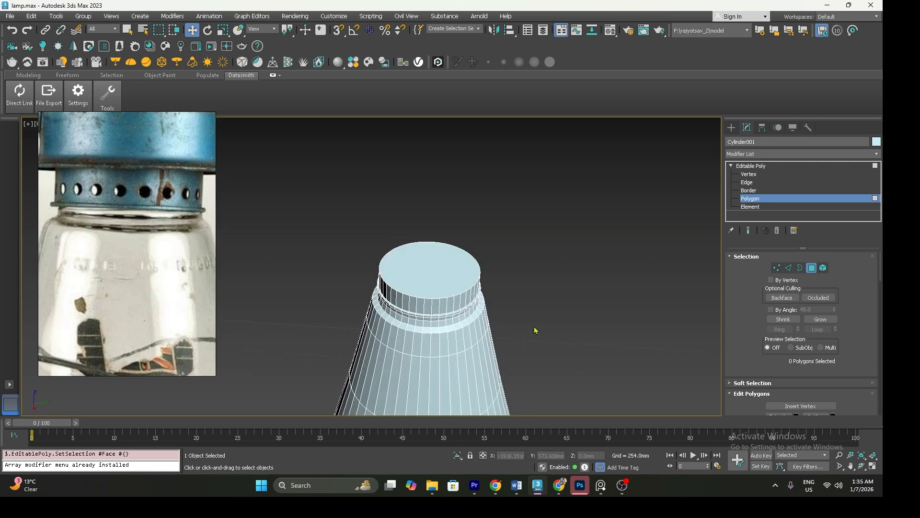
{"action": "left_click", "coordinate": [421, 263]}
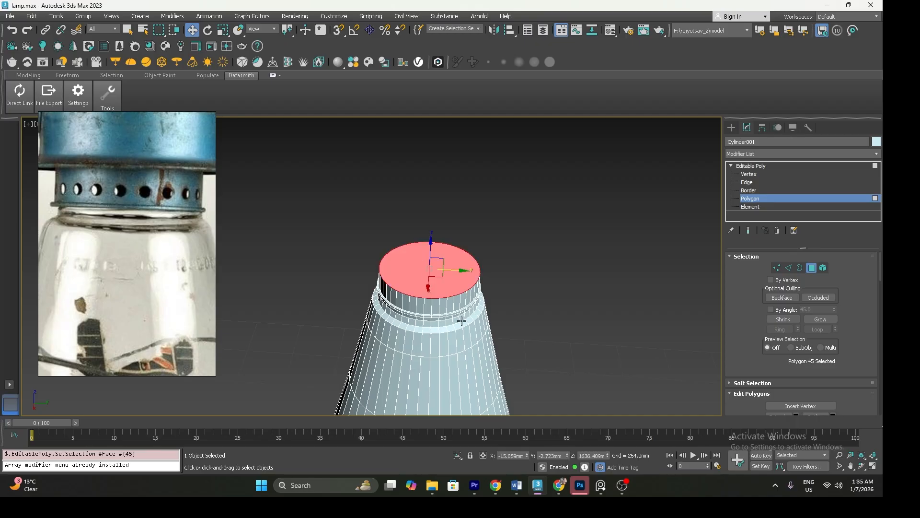
{"action": "scroll", "coordinate": [153, 240], "scroll_direction": "down", "scroll_amount": 5}
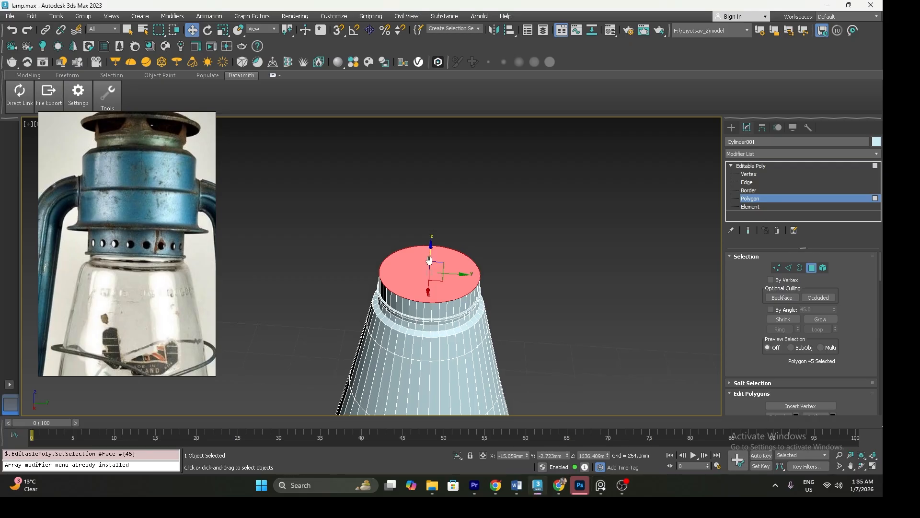
{"action": "key", "text": "f"}
{"action": "middle_click_drag", "start_coordinate": [422, 270], "coordinate": [388, 267]}
{"action": "mouse_move", "coordinate": [419, 268]}
{"action": "left_mouse_down"}
{"action": "mouse_move", "coordinate": [419, 252]}
{"action": "mouse_move", "coordinate": [422, 275]}
{"action": "mouse_move", "coordinate": [419, 258]}
{"action": "left_mouse_up"}
Scale the cap polygon outward to flare the collar's top, then extrude a short vertical rim above the flare
{"action": "key", "text": "r"}
{"action": "key", "text": "w"}
{"action": "key", "text": "ctrl+z"}
{"action": "key", "text": "r"}
{"action": "key", "text": "w"}
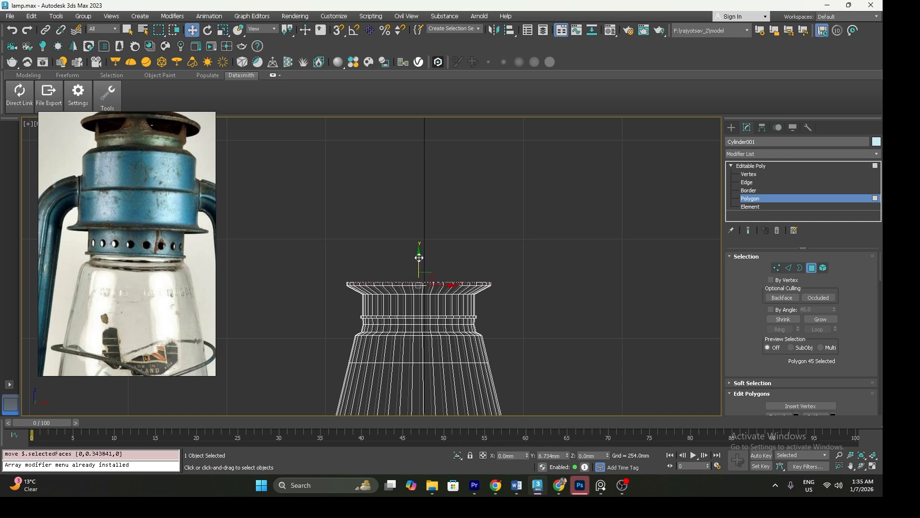
{"action": "left_click_drag", "start_coordinate": [419, 258], "coordinate": [421, 251]}
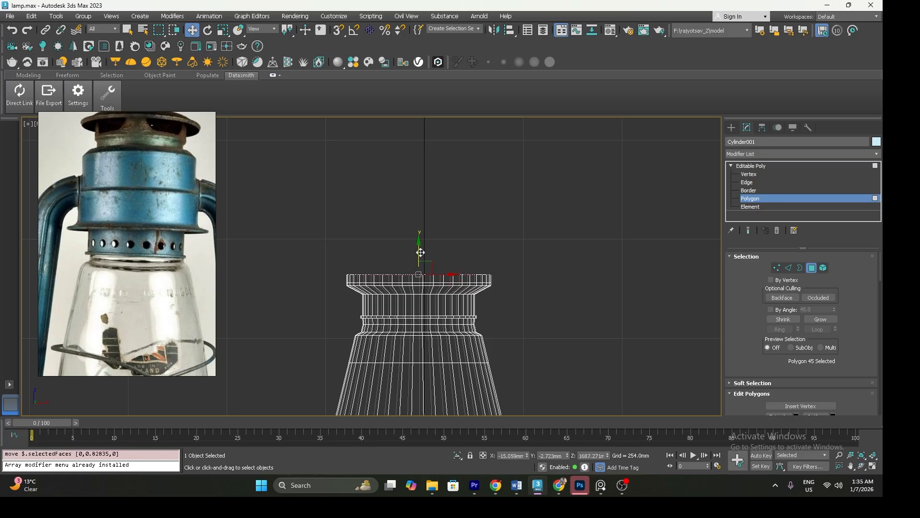
Scale the cap polygon in to the neck's width, then extrude it upward as a tall cylindrical wall above the flange
{"action": "key", "text": "r"}
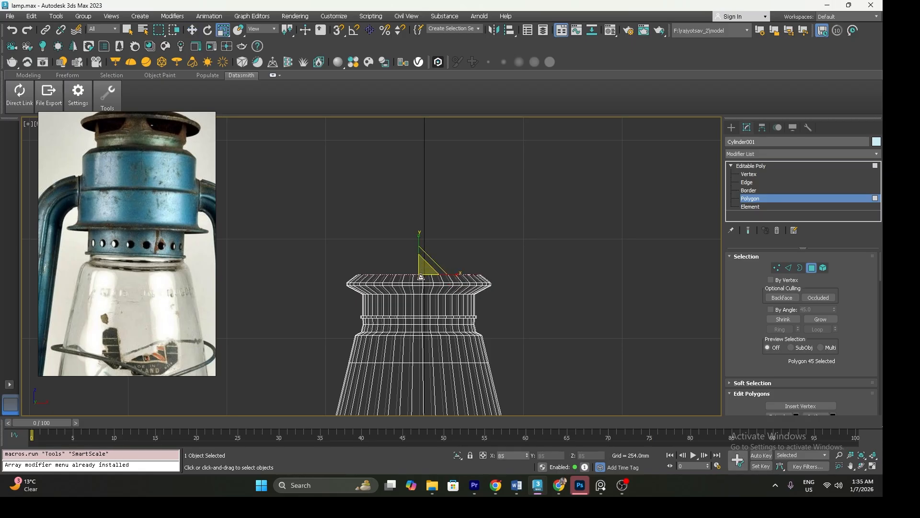
{"action": "key", "text": "w"}
{"action": "left_click_drag", "start_coordinate": [419, 251], "coordinate": [420, 209]}
{"action": "key", "text": "r"}
{"action": "key", "text": "w"}
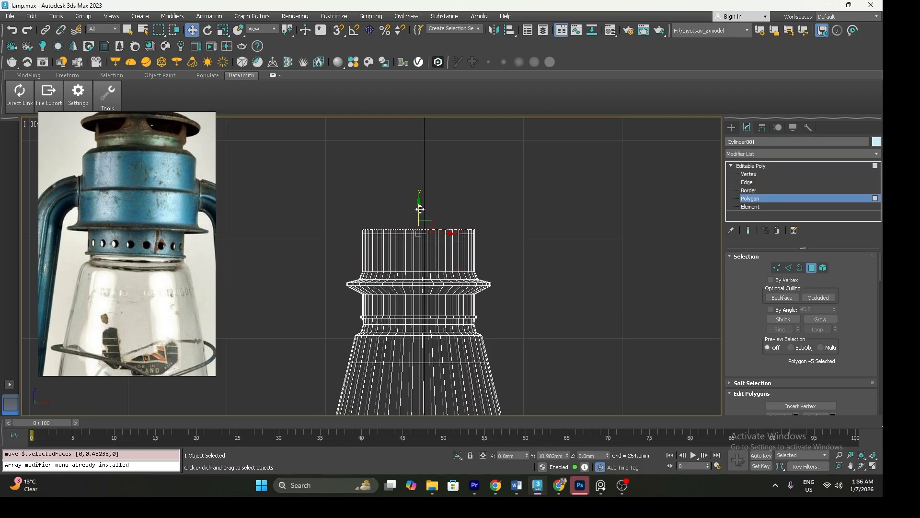
Scale the cap slightly inward to form a small step, then extrude a second, narrower cylindrical tier above it
{"action": "key", "text": "r"}
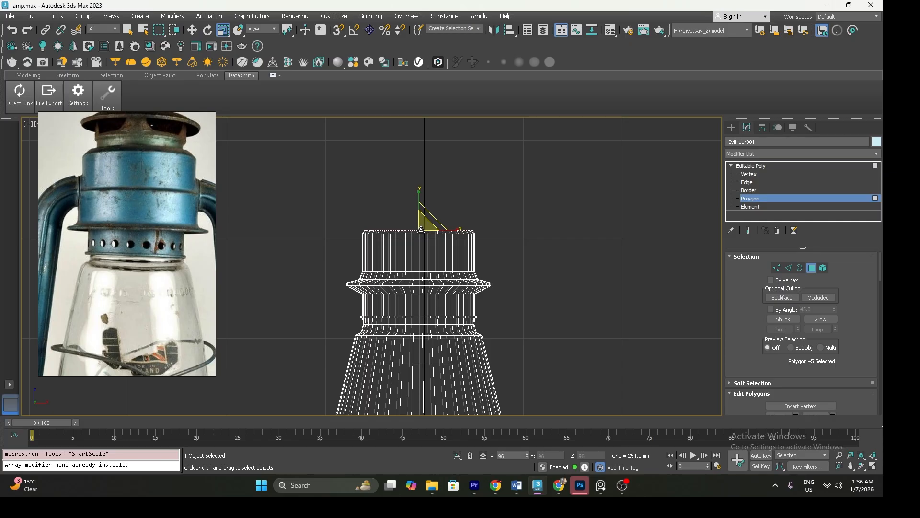
{"action": "key", "text": "w"}
{"action": "middle_click_drag", "start_coordinate": [420, 228], "coordinate": [413, 266]}
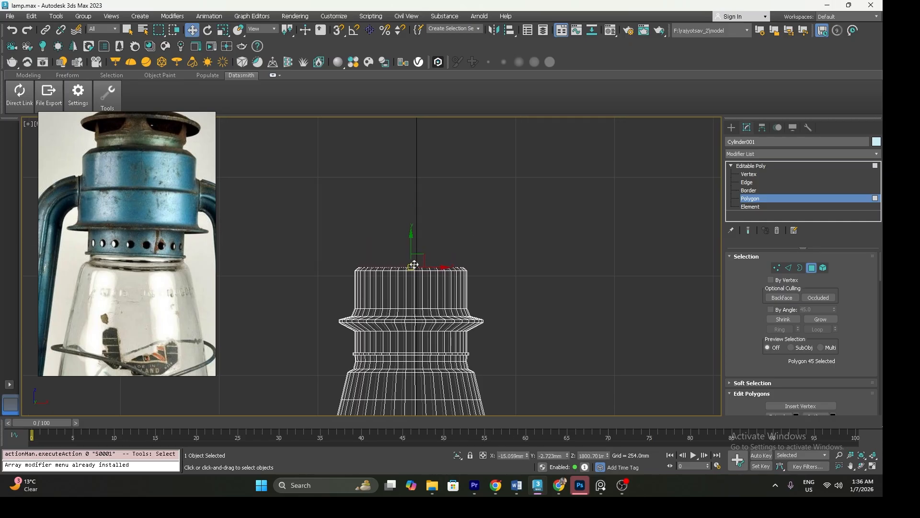
{"action": "left_click_drag", "start_coordinate": [411, 247], "coordinate": [412, 213], "text": "shift"}
{"action": "key", "text": "r"}
{"action": "key", "text": "w"}
{"action": "middle_click_drag", "start_coordinate": [413, 218], "coordinate": [411, 241]}
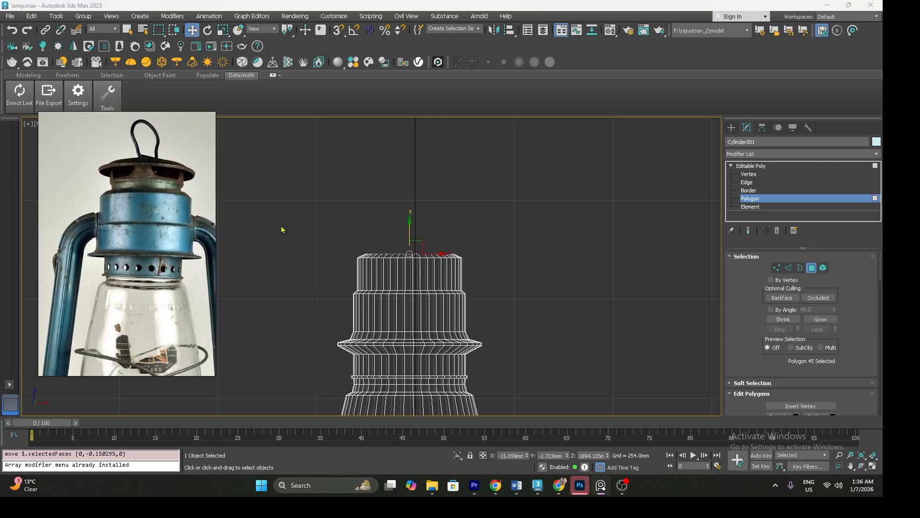
Extrude and taper the cap into a narrower neck section above the second tier, then flare it out into a wide lid
{"action": "left_click_drag", "start_coordinate": [413, 220], "coordinate": [409, 216]}
{"action": "mouse_move", "coordinate": [410, 215]}
{"action": "left_mouse_down"}
{"action": "mouse_move", "coordinate": [415, 233]}
{"action": "mouse_move", "coordinate": [411, 216]}
{"action": "left_mouse_up"}
{"action": "key", "text": "r"}
{"action": "key", "text": "w"}
{"action": "left_click_drag", "start_coordinate": [410, 212], "coordinate": [412, 192]}
{"action": "key", "text": "r"}
{"action": "key", "text": "w"}
Scale the lid's cap polygon inward to leave a rim, then raise it to start the domed top
{"action": "key", "text": "p"}
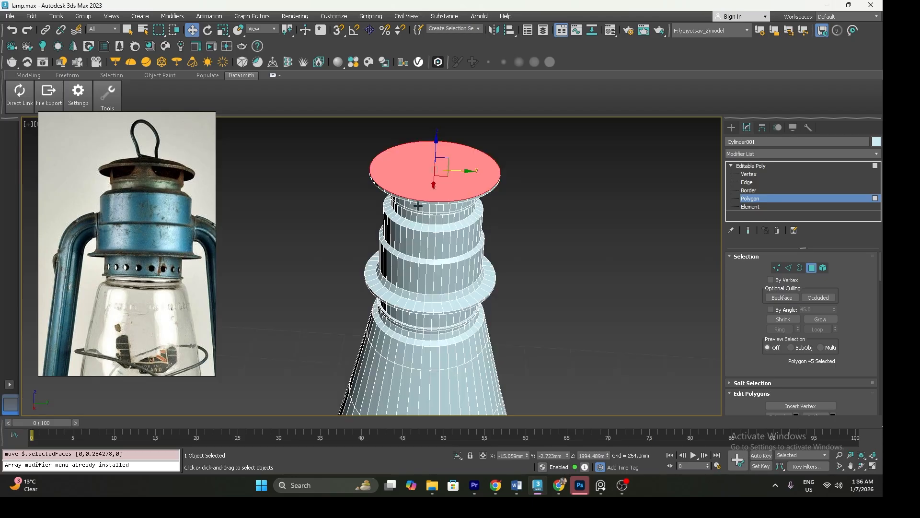
{"action": "middle_click_drag", "start_coordinate": [417, 212], "coordinate": [409, 239]}
{"action": "key", "text": "r"}
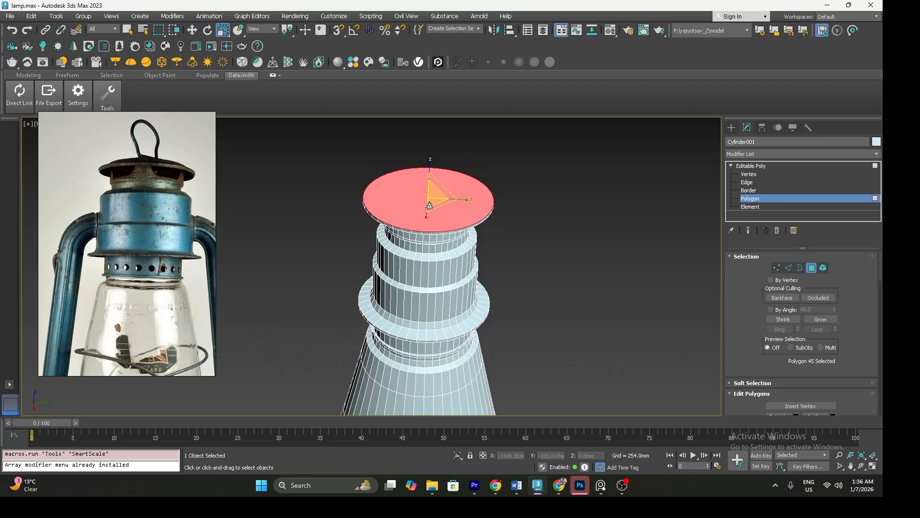
{"action": "left_click_drag", "start_coordinate": [430, 206], "coordinate": [434, 205]}
{"action": "middle_click_drag", "start_coordinate": [434, 205], "coordinate": [418, 243]}
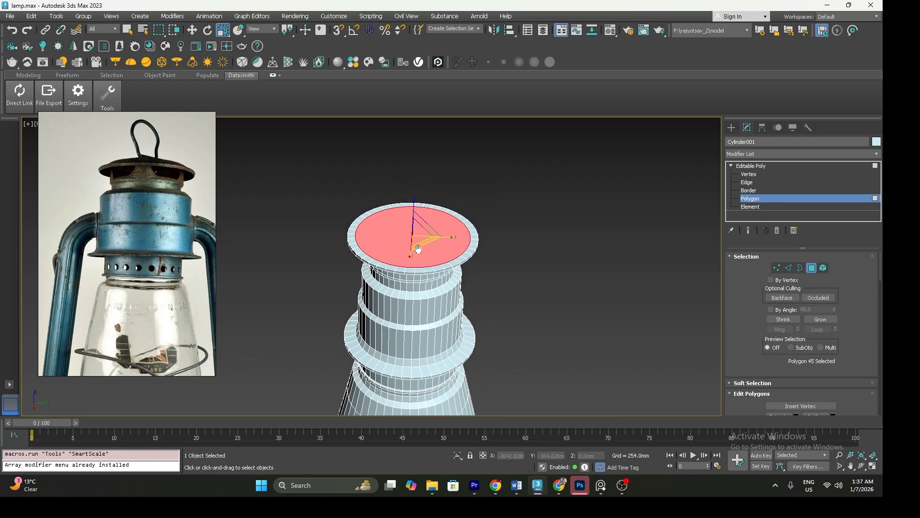
{"action": "key", "text": "w"}
{"action": "mouse_move", "coordinate": [416, 216]}
{"action": "left_mouse_down"}
{"action": "mouse_move", "coordinate": [395, 229]}
{"action": "mouse_move", "coordinate": [397, 257]}
{"action": "mouse_move", "coordinate": [393, 223]}
{"action": "mouse_move", "coordinate": [393, 257]}
{"action": "left_mouse_up"}
Round off the lid into a shallow dome by raising and scaling the cap inward in progressively smaller rings
{"action": "key", "text": "f"}
{"action": "key", "text": "r"}
{"action": "key", "text": "w"}
{"action": "key", "text": "r"}
{"action": "key", "text": "w"}
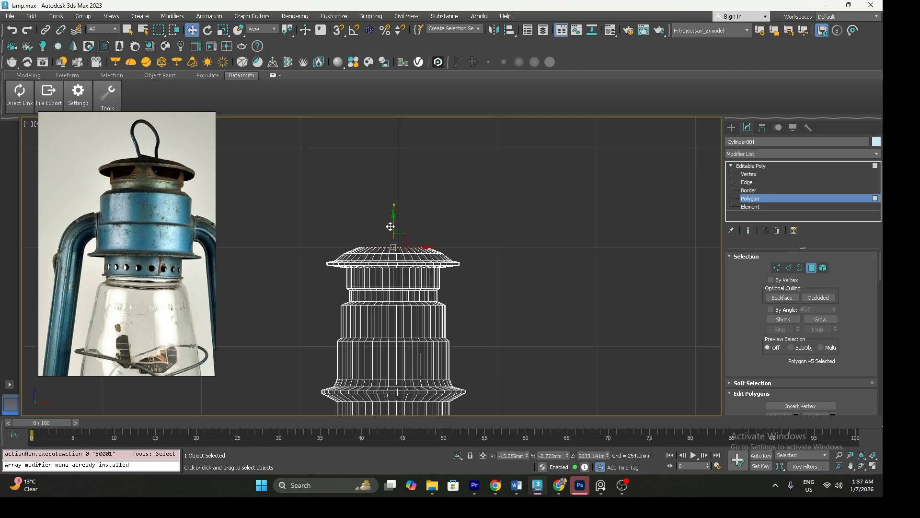
{"action": "key", "text": "r"}
{"action": "left_click_drag", "start_coordinate": [393, 249], "coordinate": [392, 263]}
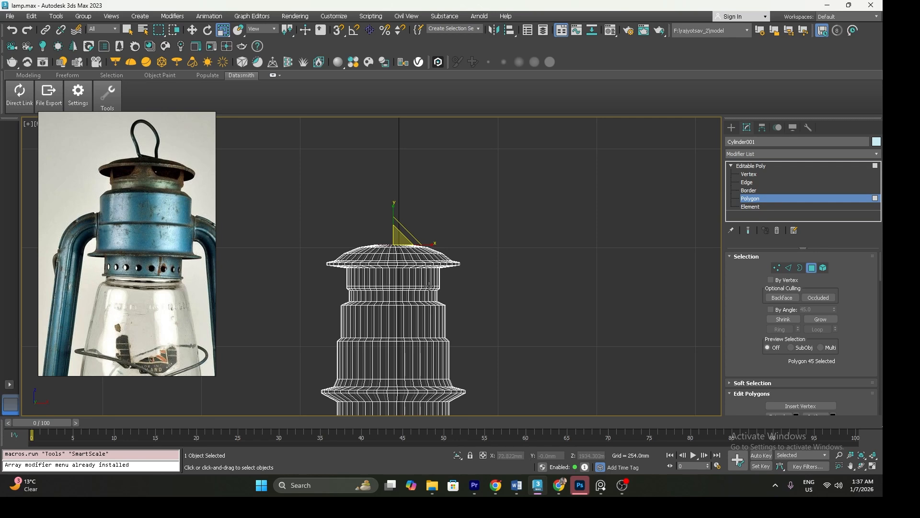
Connect the ring of edges on the underside of the collar's lower flange and raise the new edge loop slightly
{"action": "scroll", "coordinate": [431, 286], "scroll_direction": "down", "scroll_amount": 3}
{"action": "key", "text": "p"}
{"action": "mouse_move", "coordinate": [437, 288]}
{"action": "middle_mouse_down"}
{"action": "mouse_move", "coordinate": [417, 245]}
{"action": "mouse_move", "coordinate": [398, 232]}
{"action": "mouse_move", "coordinate": [405, 254]}
{"action": "mouse_move", "coordinate": [394, 225]}
{"action": "mouse_move", "coordinate": [367, 256]}
{"action": "mouse_move", "coordinate": [381, 267]}
{"action": "middle_mouse_up"}
{"action": "left_click", "coordinate": [738, 183]}
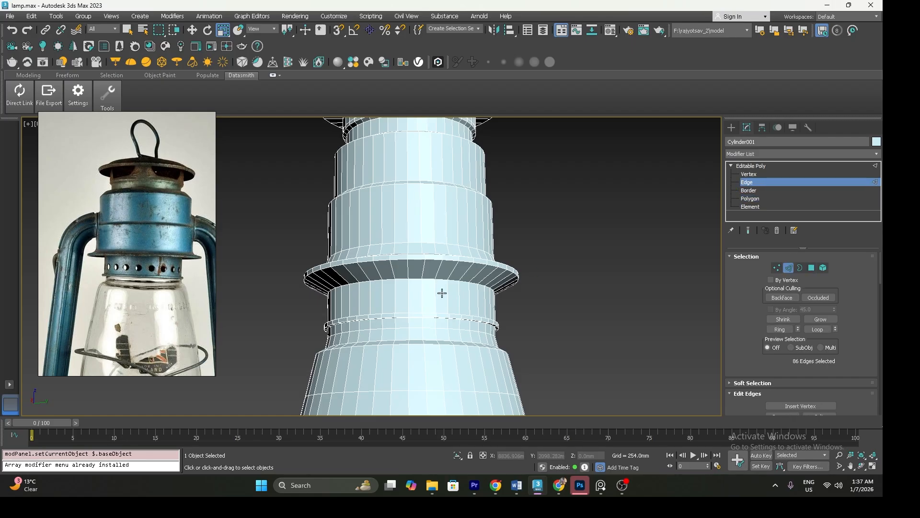
{"action": "left_click", "coordinate": [392, 273]}
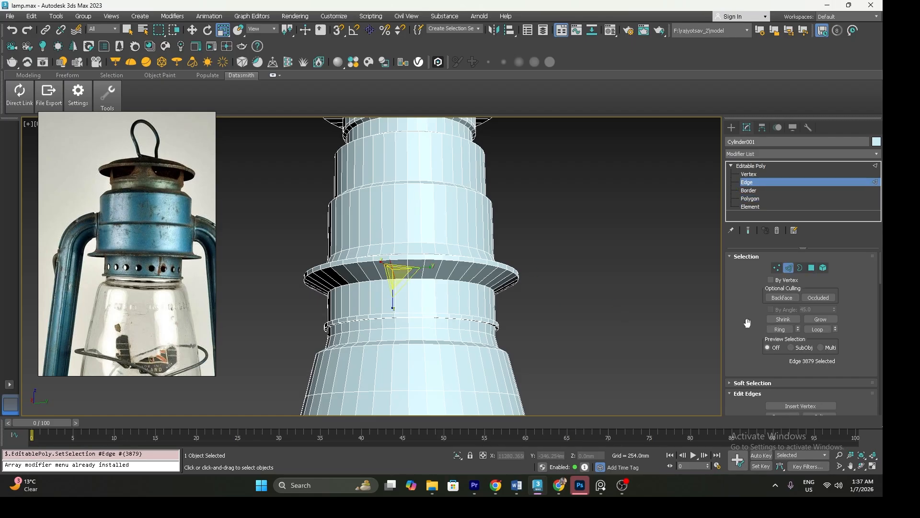
{"action": "left_click", "coordinate": [768, 329]}
{"action": "right_click", "coordinate": [409, 271]}
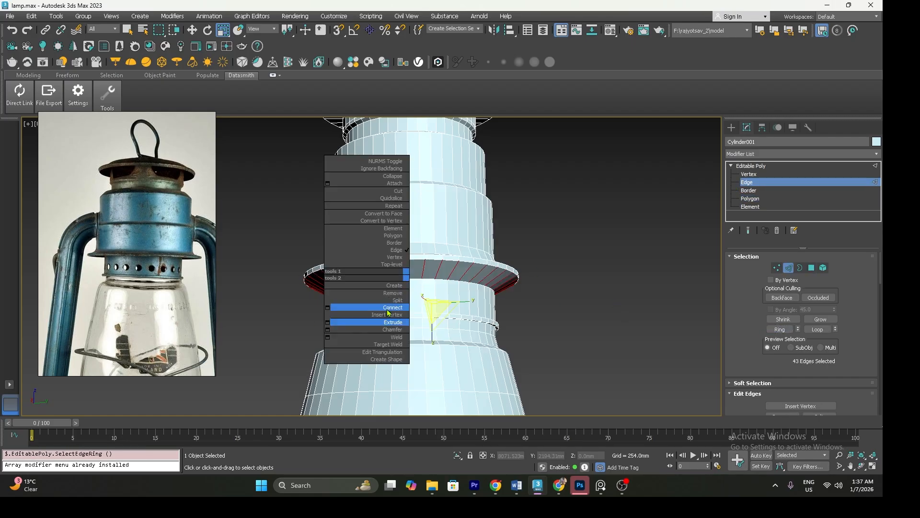
{"action": "left_click", "coordinate": [388, 288]}
{"action": "middle_click_drag", "start_coordinate": [387, 288], "coordinate": [380, 289], "text": "alt"}
{"action": "key", "text": "w"}
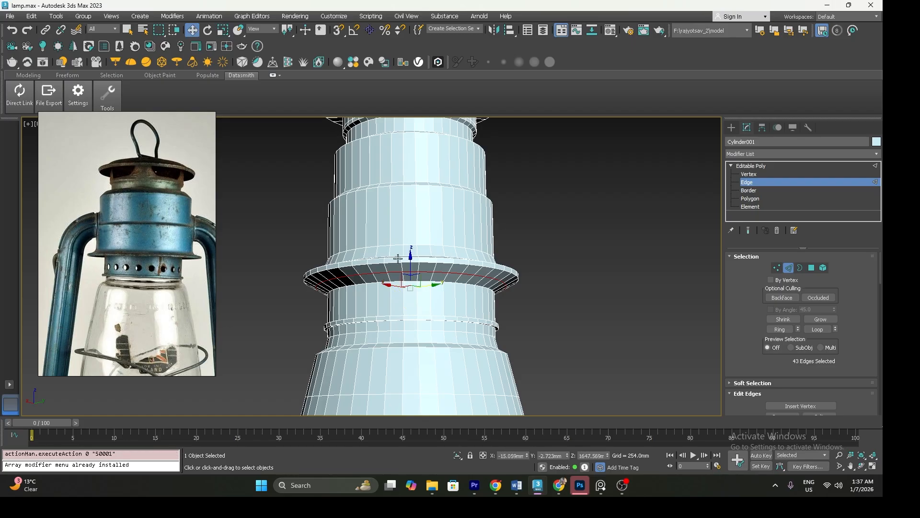
{"action": "left_click_drag", "start_coordinate": [410, 262], "coordinate": [410, 252]}
Connect the flange underside's outer edge ring with another loop, then scale and raise it to thin the flange
{"action": "left_click", "coordinate": [349, 276]}
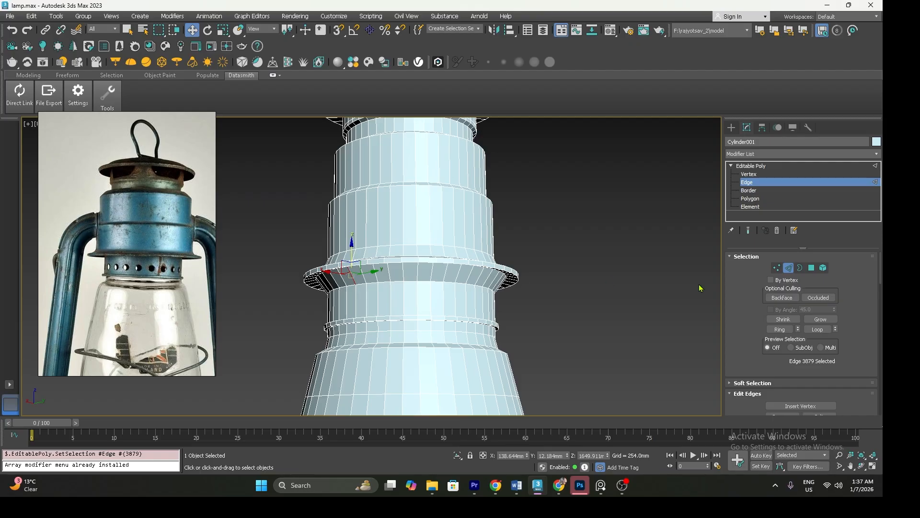
{"action": "left_click", "coordinate": [780, 329]}
{"action": "right_click", "coordinate": [404, 278]}
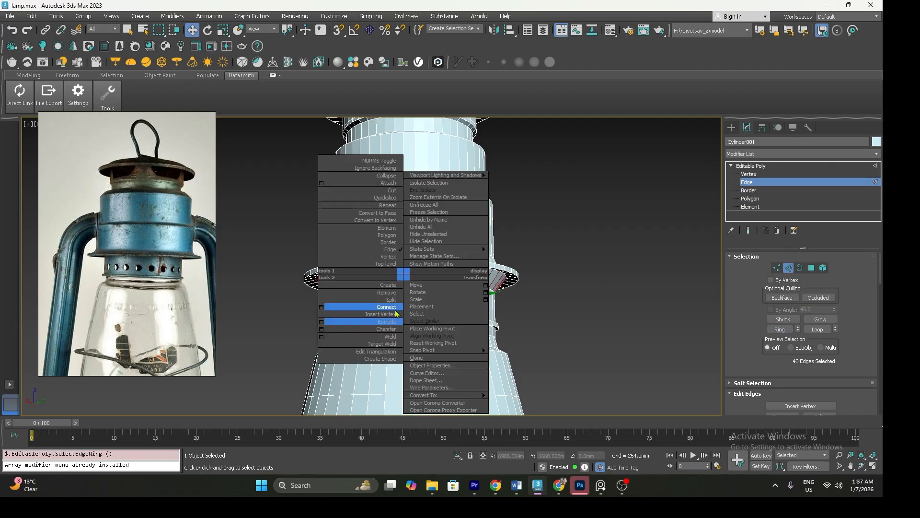
{"action": "left_click", "coordinate": [387, 308]}
{"action": "key", "text": "r"}
{"action": "left_click_drag", "start_coordinate": [409, 290], "coordinate": [411, 254]}
{"action": "key", "text": "w"}
Select all polygons of the collar and lid above the glass chimney's neck
{"action": "scroll", "coordinate": [416, 271], "scroll_direction": "down", "scroll_amount": 3}
{"action": "middle_click_drag", "start_coordinate": [416, 273], "coordinate": [392, 305], "text": "alt"}
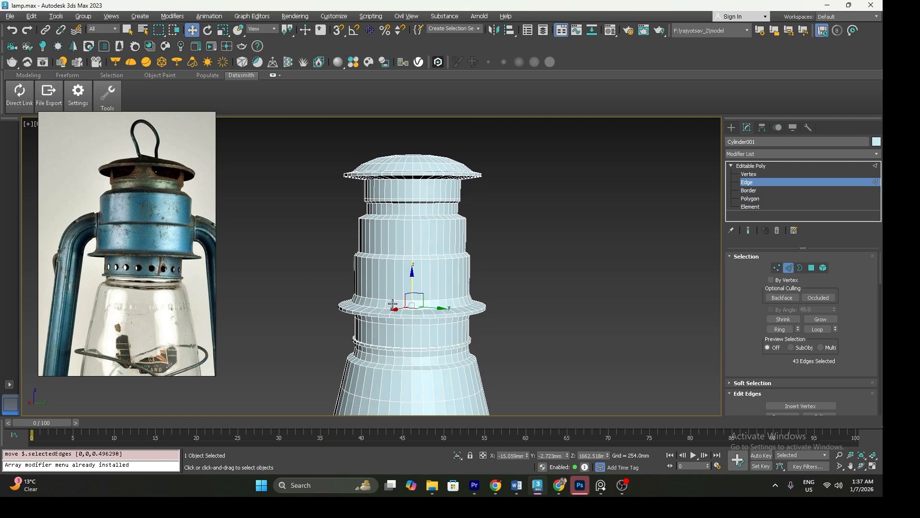
{"action": "mouse_move", "coordinate": [384, 269]}
{"action": "middle_mouse_down"}
{"action": "mouse_move", "coordinate": [387, 296]}
{"action": "mouse_move", "coordinate": [373, 264]}
{"action": "middle_mouse_up"}
{"action": "scroll", "coordinate": [387, 296], "scroll_direction": "down", "scroll_amount": 4}
{"action": "key", "text": "f"}
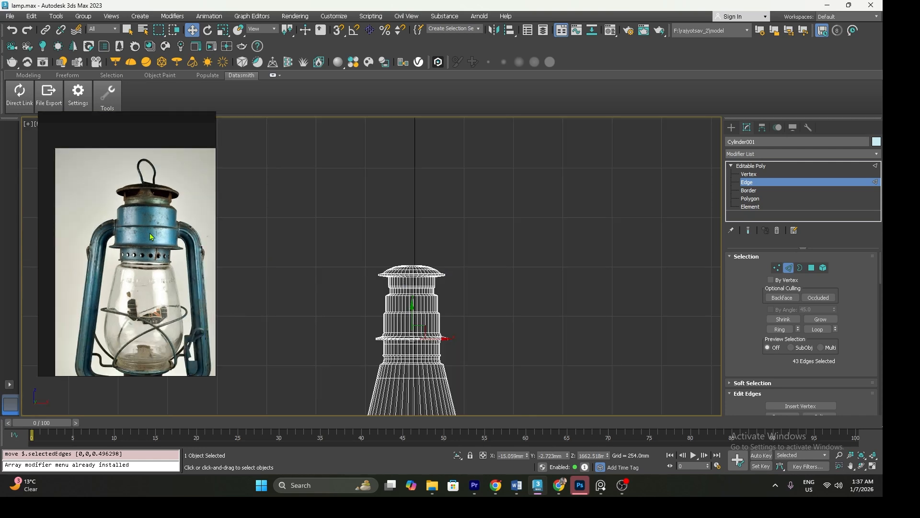
{"action": "scroll", "coordinate": [393, 221], "scroll_direction": "down", "scroll_amount": 4}
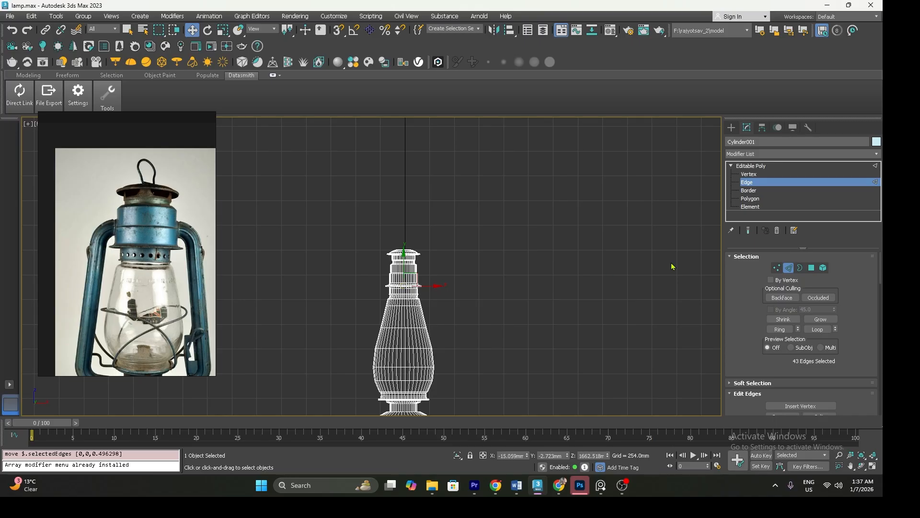
{"action": "left_click", "coordinate": [750, 199]}
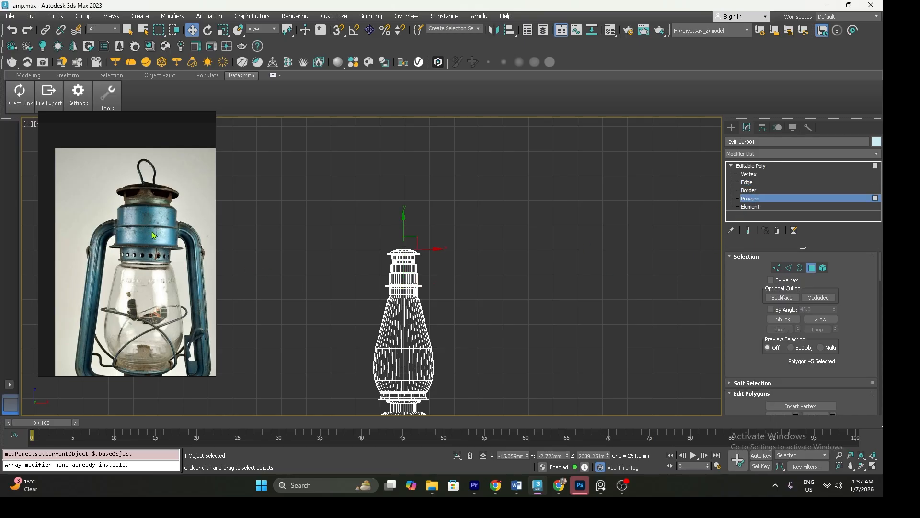
{"action": "scroll", "coordinate": [363, 262], "scroll_direction": "up", "scroll_amount": 3}
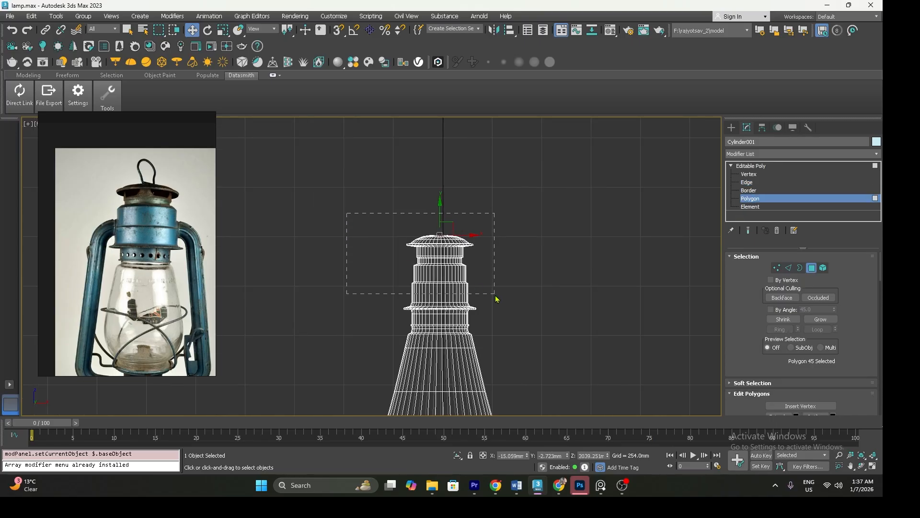
{"action": "left_click_drag", "start_coordinate": [509, 318], "coordinate": [513, 325]}
{"action": "scroll", "coordinate": [467, 324], "scroll_direction": "up", "scroll_amount": 3}
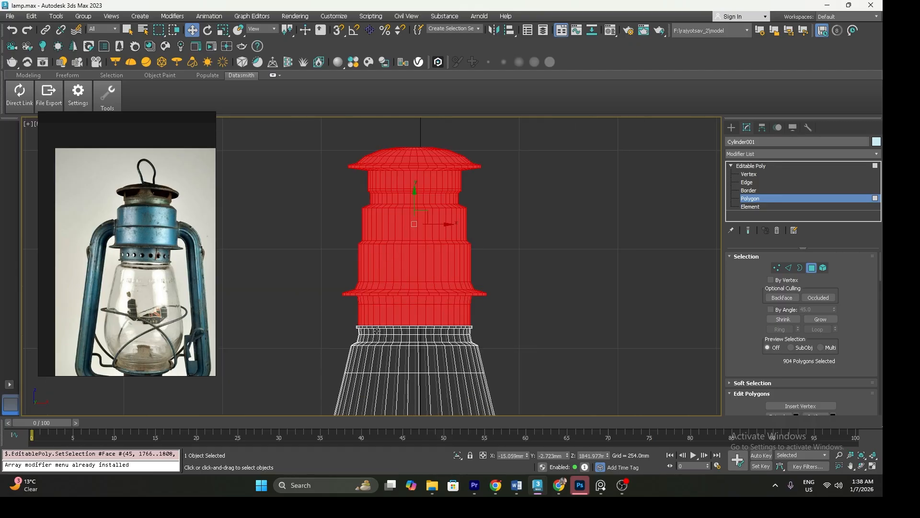
Grow the polygon selection three times down the neck and detach it as a separate object
{"action": "left_click", "coordinate": [815, 322]}
{"action": "left_click", "coordinate": [816, 322]}
{"action": "left_click", "coordinate": [816, 322]}
{"action": "scroll", "coordinate": [460, 276], "scroll_direction": "down", "scroll_amount": 5}
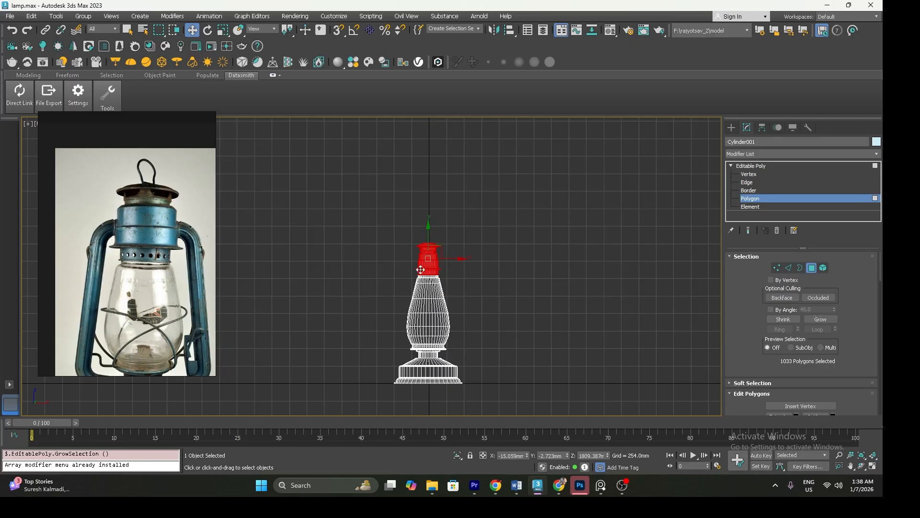
{"action": "type", "text": "x"}
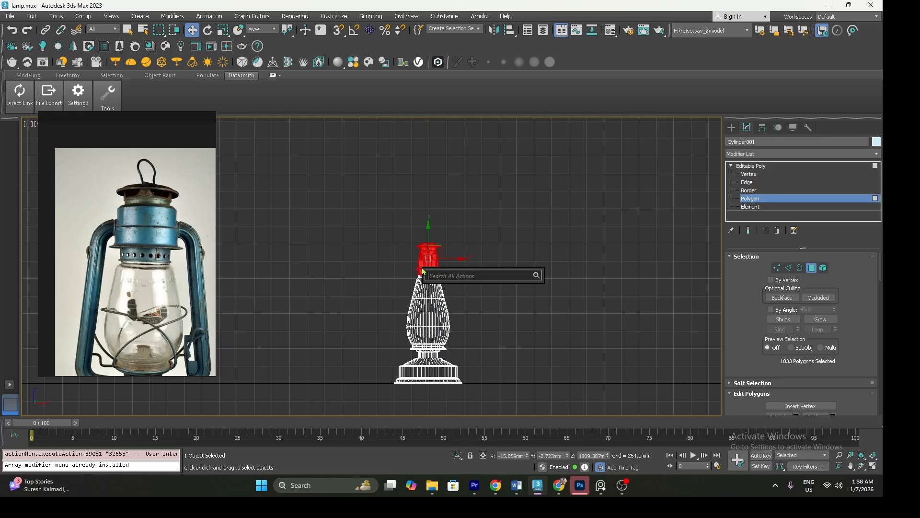
{"action": "type", "text": "detach"}
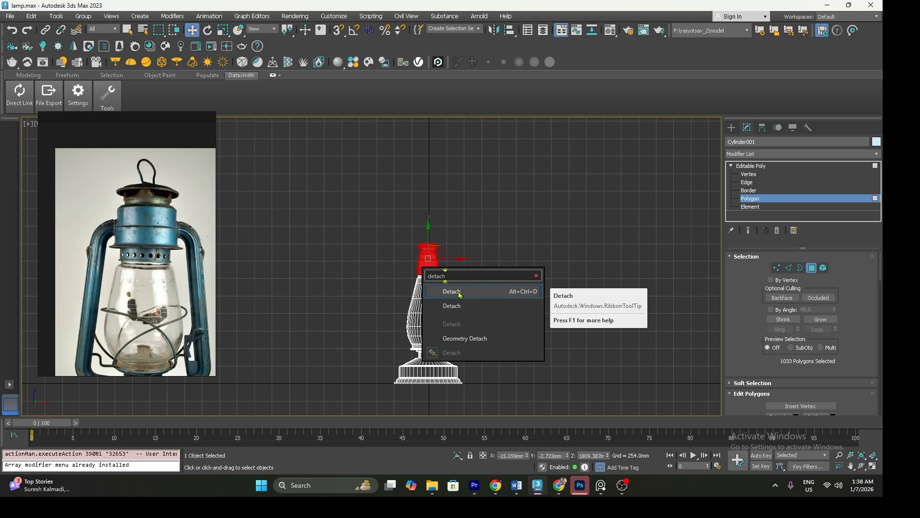
{"action": "left_click", "coordinate": [459, 294]}
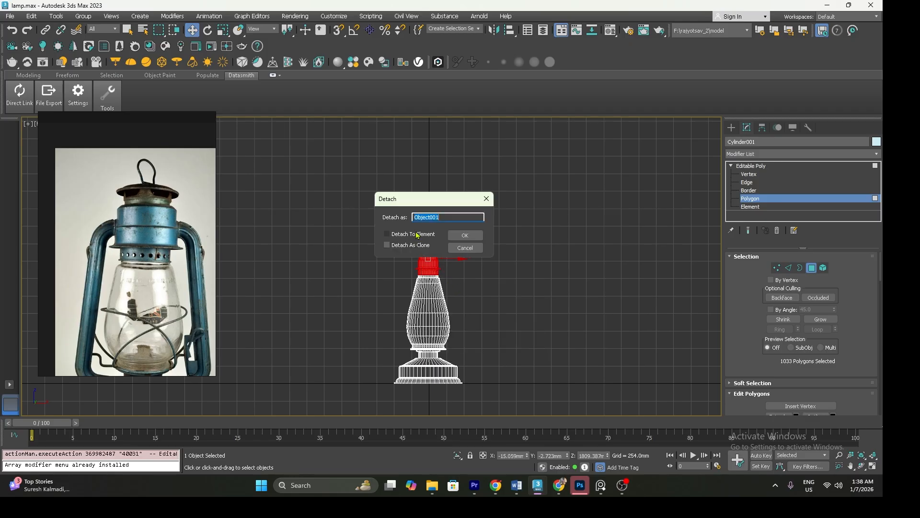
{"action": "left_click", "coordinate": [463, 235]}
Select the detached collar object and center its pivot to the object
{"action": "left_click", "coordinate": [748, 166]}
{"action": "left_click", "coordinate": [547, 247]}
{"action": "left_click", "coordinate": [438, 260]}
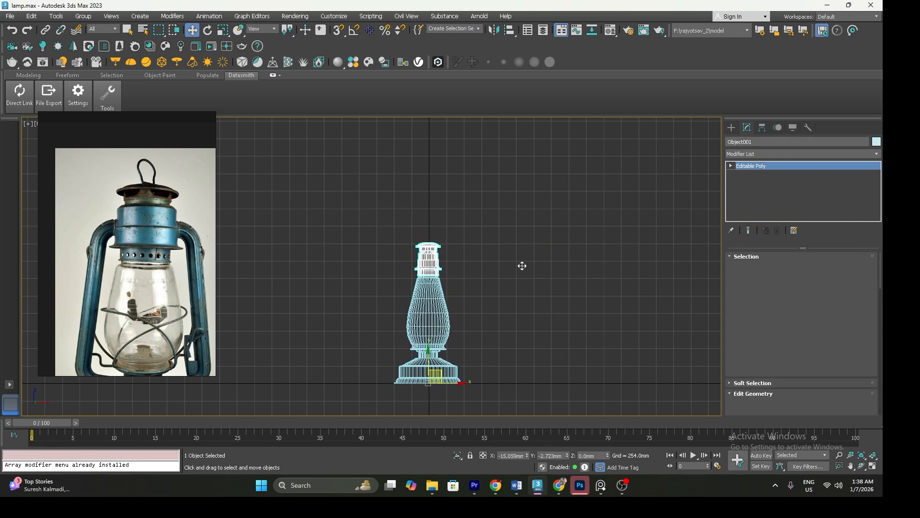
{"action": "left_click", "coordinate": [762, 127]}
{"action": "left_click", "coordinate": [787, 195]}
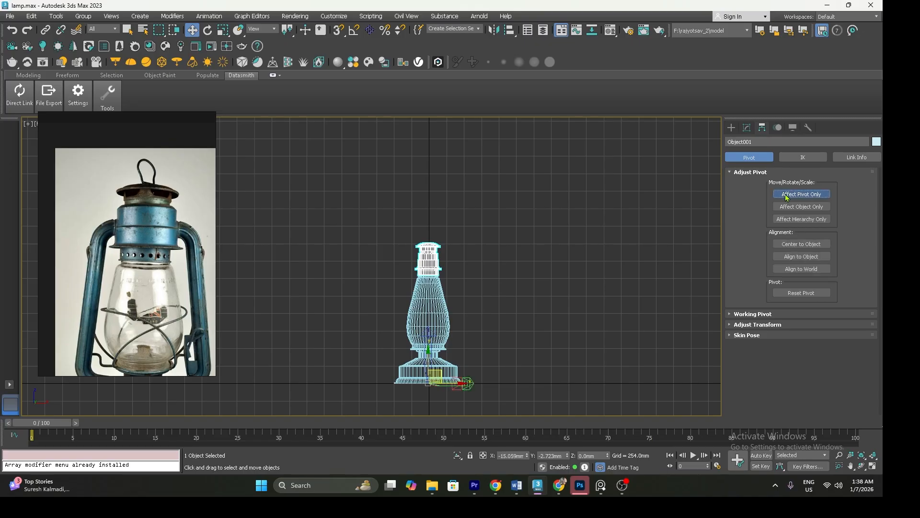
{"action": "left_click", "coordinate": [786, 244]}
{"action": "left_click", "coordinate": [791, 194]}
Scale the collar to about 122% in width and 81% in height, then lower it onto the chimney's neck
{"action": "key", "text": "r"}
{"action": "mouse_move", "coordinate": [429, 219]}
{"action": "left_mouse_down"}
{"action": "mouse_move", "coordinate": [434, 249]}
{"action": "mouse_move", "coordinate": [448, 236]}
{"action": "mouse_move", "coordinate": [433, 228]}
{"action": "left_mouse_up"}
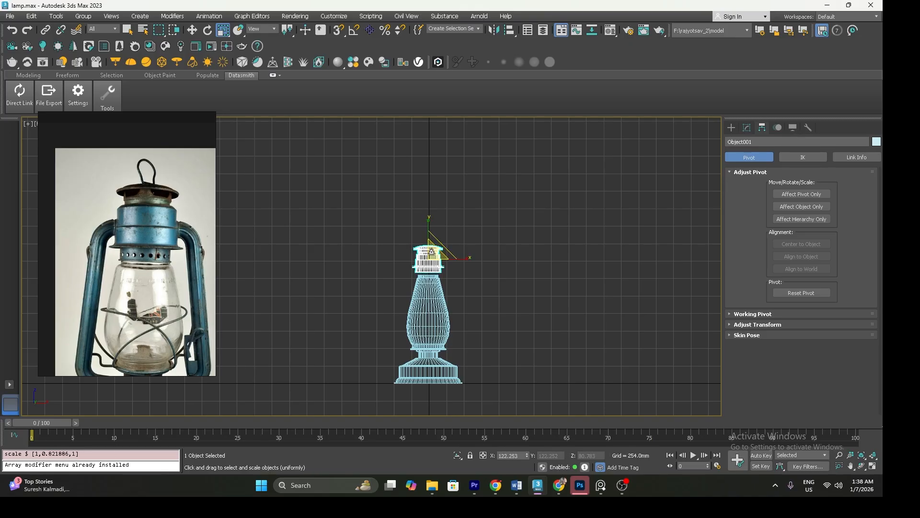
{"action": "scroll", "coordinate": [432, 227], "scroll_direction": "up", "scroll_amount": 5}
{"action": "mouse_move", "coordinate": [427, 273]}
{"action": "left_mouse_down"}
{"action": "mouse_move", "coordinate": [422, 263]}
{"action": "mouse_move", "coordinate": [426, 272]}
{"action": "left_mouse_up"}
{"action": "key", "text": "w"}
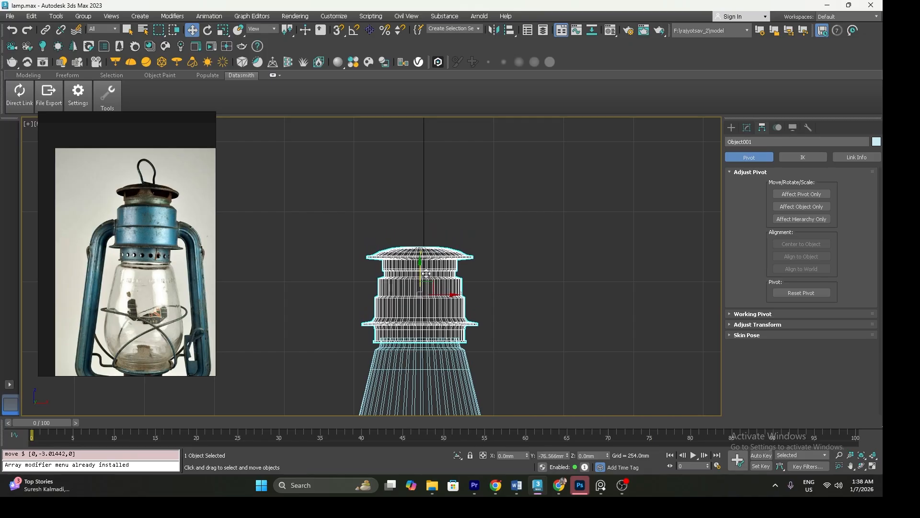
Select the chimney object and remove the horizontal edge loop midway up its tapered upper part
{"action": "scroll", "coordinate": [426, 278], "scroll_direction": "down", "scroll_amount": 3}
{"action": "left_click", "coordinate": [427, 307]}
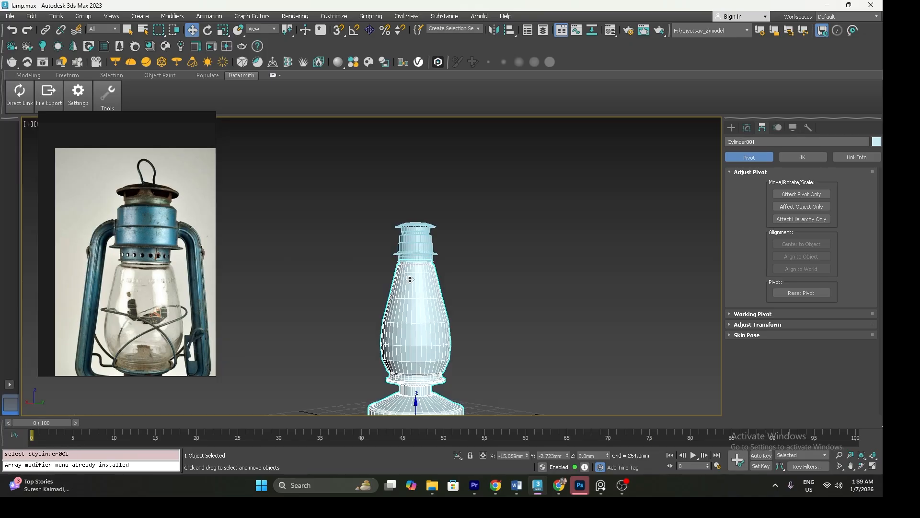
{"action": "left_click", "coordinate": [746, 127]}
{"action": "left_click", "coordinate": [750, 198]}
{"action": "left_click_drag", "start_coordinate": [373, 244], "coordinate": [482, 274]}
{"action": "left_click", "coordinate": [744, 185]}
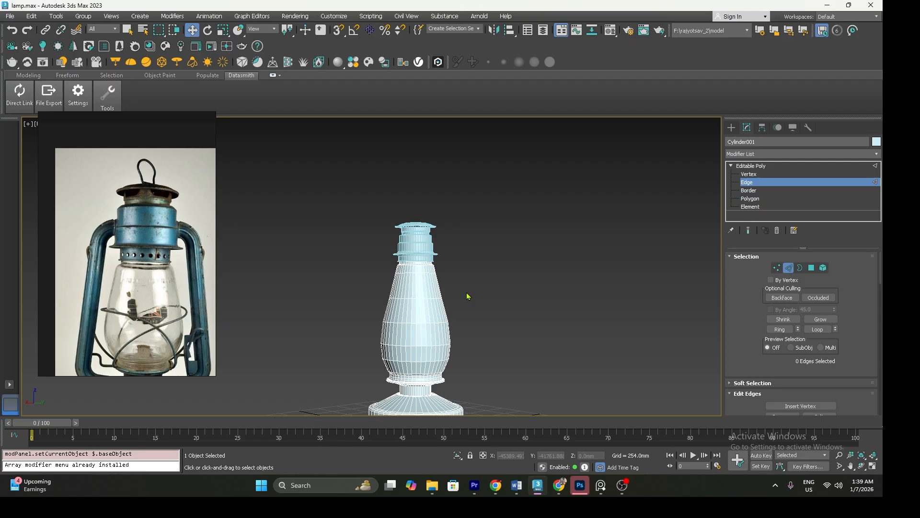
{"action": "scroll", "coordinate": [420, 296], "scroll_direction": "up", "scroll_amount": 3}
{"action": "double_click", "coordinate": [418, 293]}
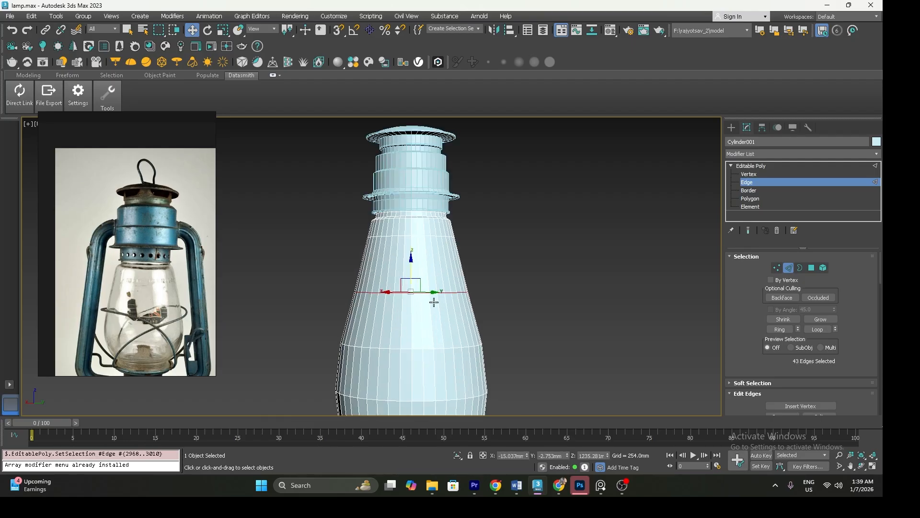
{"action": "key", "text": "BackSpace"}
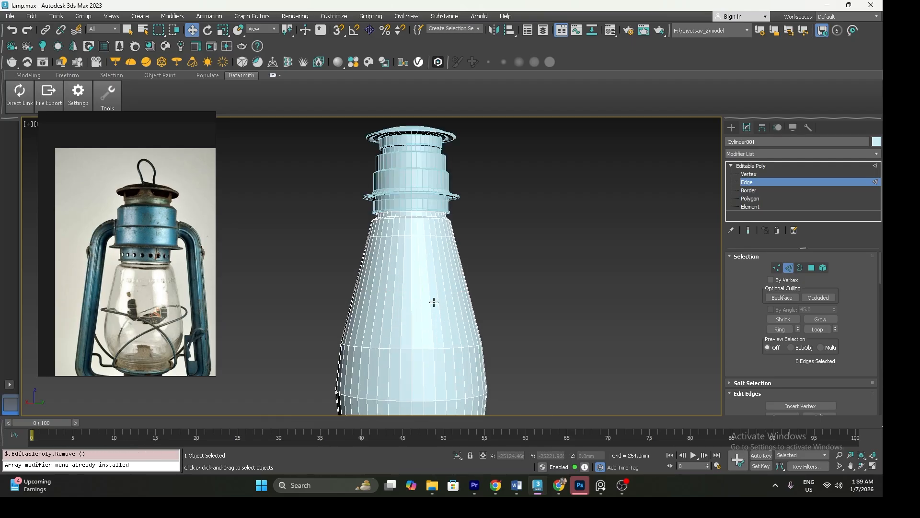
{"action": "key", "text": "F3"}
{"action": "scroll", "coordinate": [431, 300], "scroll_direction": "down", "scroll_amount": 5}
{"action": "scroll", "coordinate": [439, 290], "scroll_direction": "up", "scroll_amount": 4}
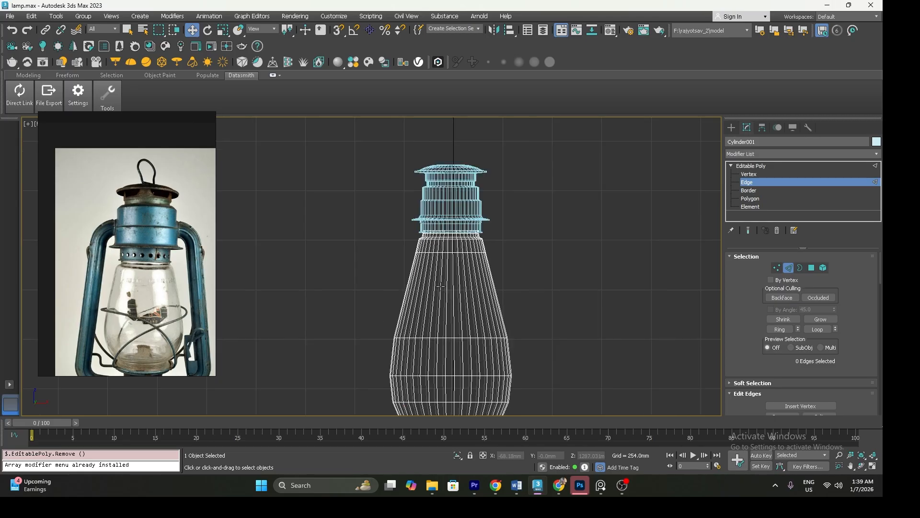
Lower the chimney's top vertices and adjust its horizontal vertex rings to refine the tapered glass profile
{"action": "left_click", "coordinate": [750, 175]}
{"action": "left_click_drag", "start_coordinate": [411, 191], "coordinate": [527, 288]}
{"action": "left_click_drag", "start_coordinate": [450, 214], "coordinate": [452, 248]}
{"action": "left_click_drag", "start_coordinate": [495, 304], "coordinate": [462, 277]}
{"action": "key", "text": "r"}
{"action": "scroll", "coordinate": [451, 284], "scroll_direction": "down", "scroll_amount": 5}
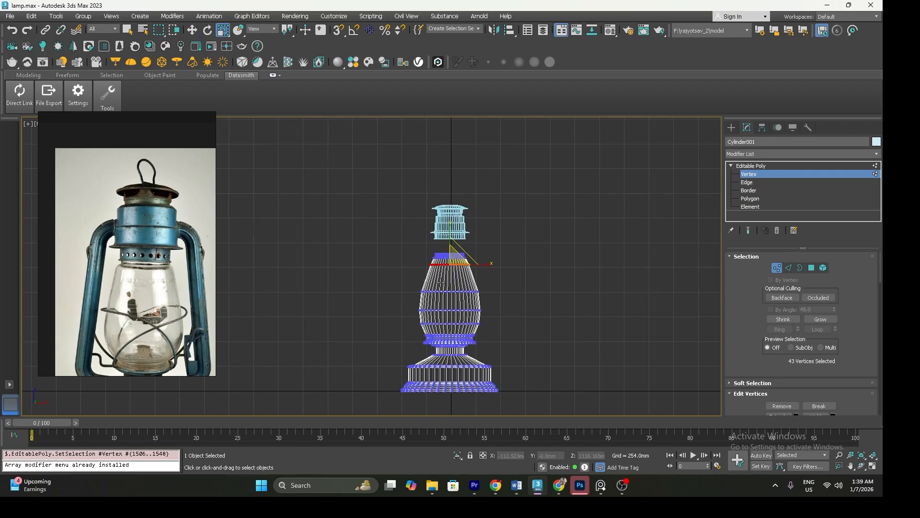
{"action": "left_click_drag", "start_coordinate": [397, 285], "coordinate": [494, 317]}
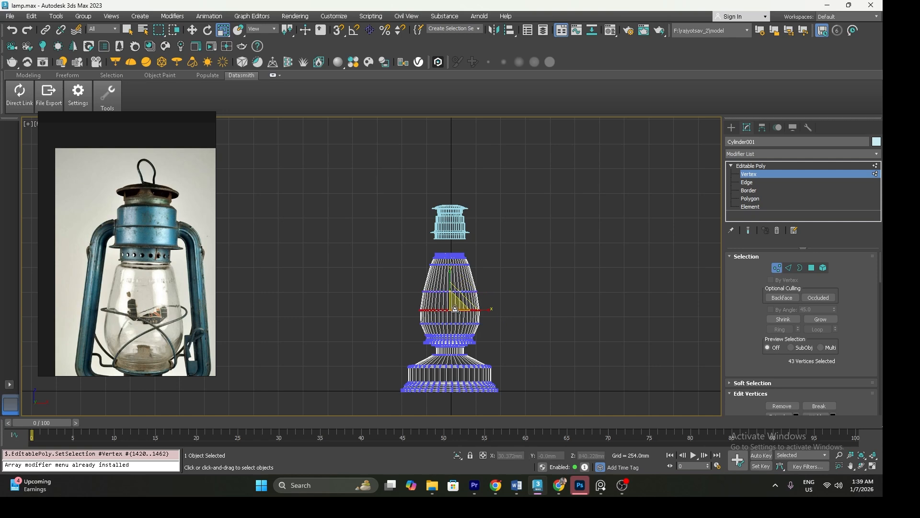
{"action": "left_click", "coordinate": [751, 166]}
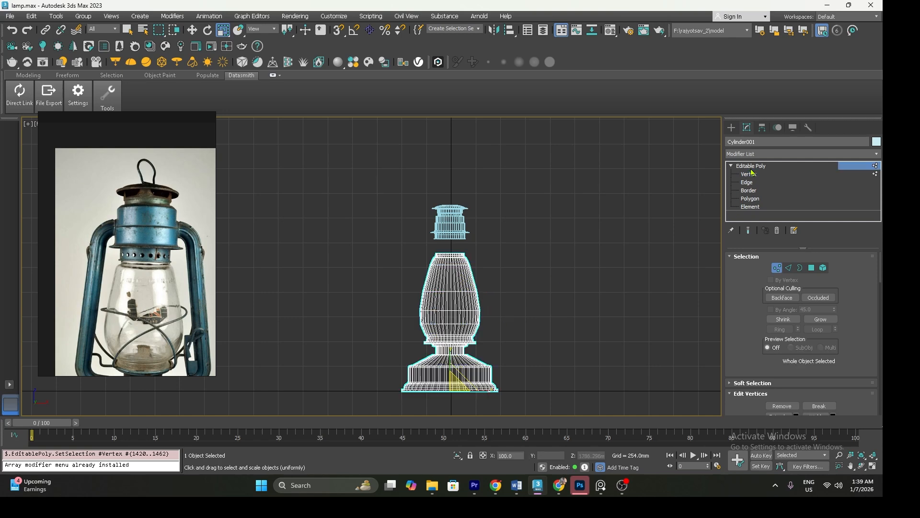
Lower the detached collar onto the chimney's neck and return to the perspective view
{"action": "left_click", "coordinate": [466, 229]}
{"action": "key", "text": "w"}
{"action": "left_click_drag", "start_coordinate": [453, 195], "coordinate": [456, 213]}
{"action": "middle_click_drag", "start_coordinate": [463, 254], "coordinate": [464, 263]}
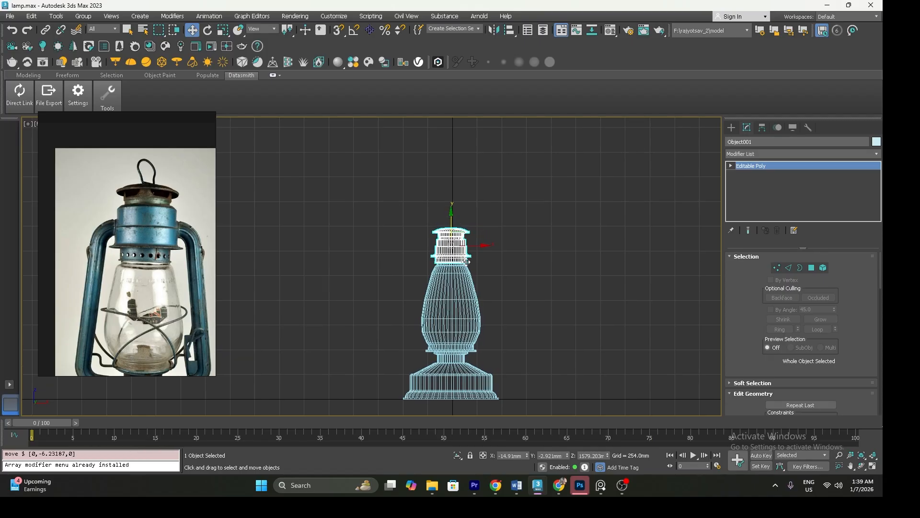
{"action": "key", "text": "p"}
{"action": "left_click", "coordinate": [482, 293]}
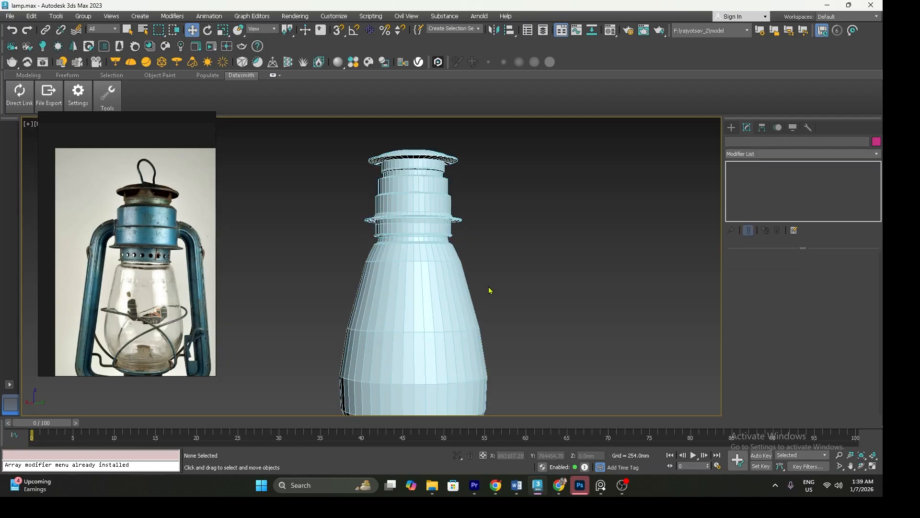
{"action": "scroll", "coordinate": [483, 294], "scroll_direction": "down", "scroll_amount": 6}
Move the reference photo lower, set the viewport to High Quality, and turn off the edged-faces display
{"action": "left_click_drag", "start_coordinate": [384, 219], "coordinate": [549, 398]}
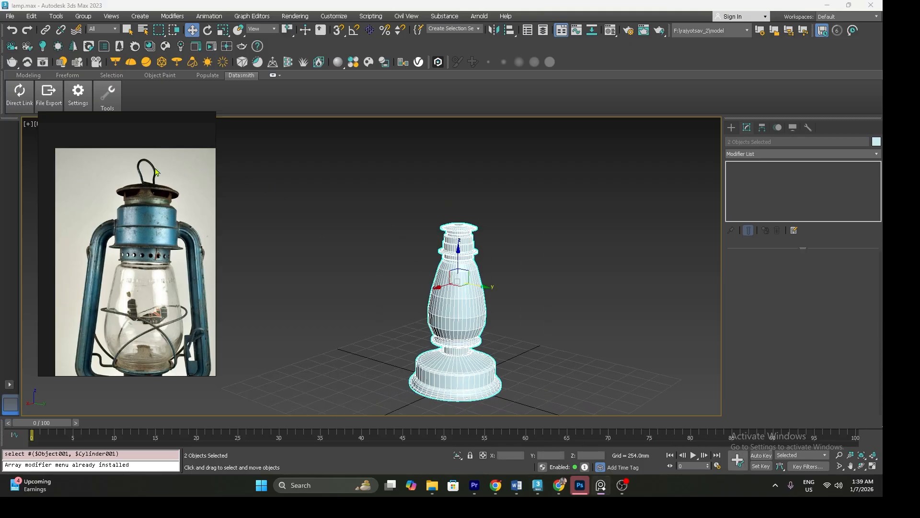
{"action": "left_click_drag", "start_coordinate": [172, 173], "coordinate": [152, 241]}
{"action": "left_click", "coordinate": [81, 124]}
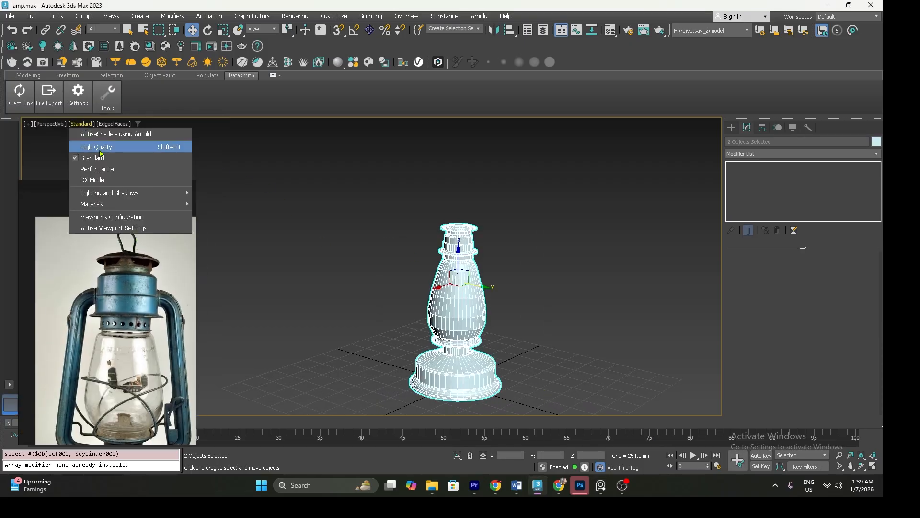
{"action": "left_click", "coordinate": [96, 146]}
{"action": "left_click", "coordinate": [343, 279]}
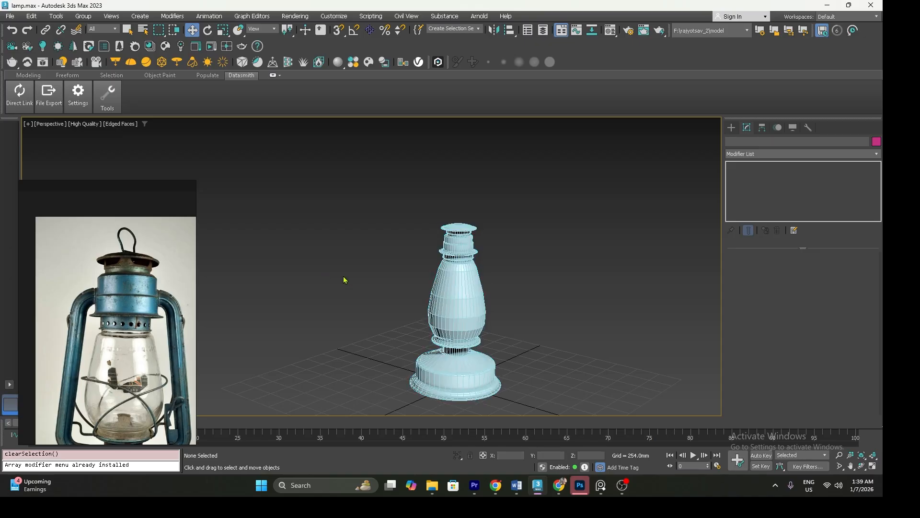
{"action": "middle_click_drag", "start_coordinate": [345, 280], "coordinate": [355, 287], "text": "alt"}
{"action": "key", "text": "F4"}
{"action": "scroll", "coordinate": [351, 225], "scroll_direction": "up", "scroll_amount": 3}
{"action": "middle_click_drag", "start_coordinate": [372, 253], "coordinate": [393, 264], "text": "alt"}
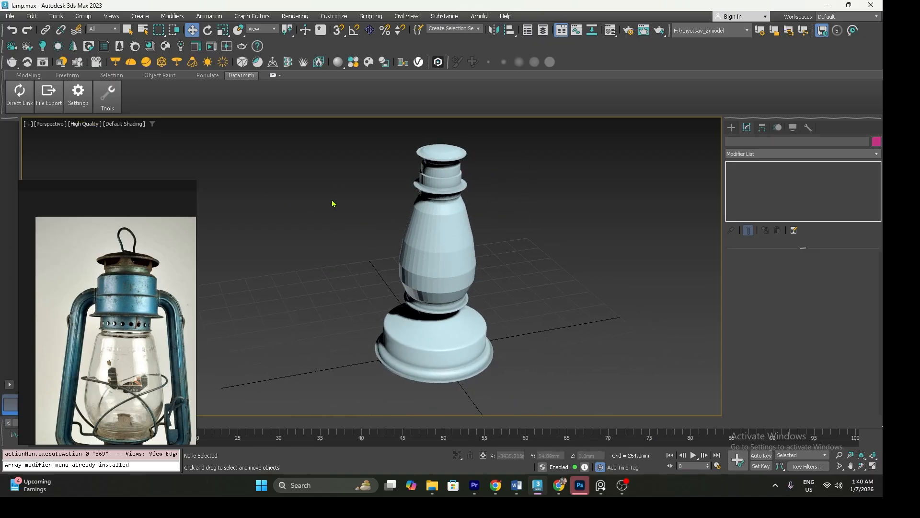
Select all polygons of the chimney and base object and auto smooth them with a 45 threshold
{"action": "left_click_drag", "start_coordinate": [530, 371], "coordinate": [450, 315]}
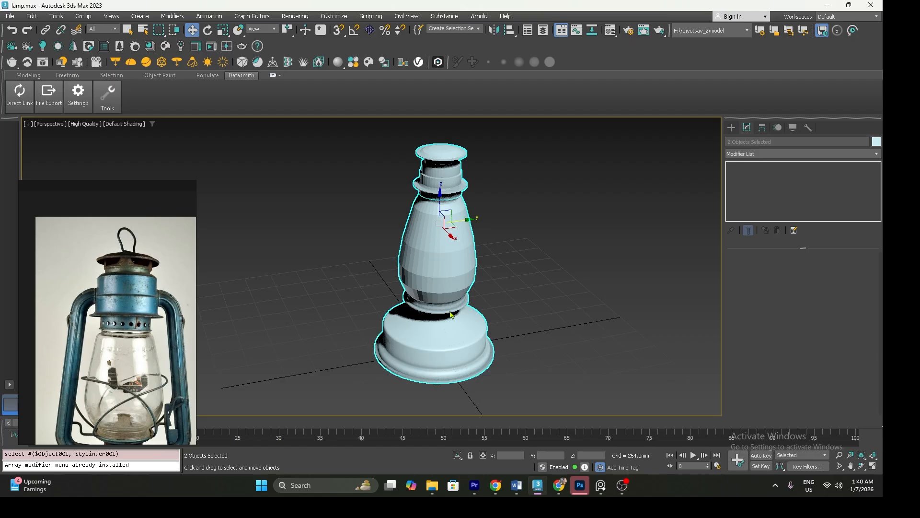
{"action": "left_click", "coordinate": [446, 272]}
{"action": "key", "text": "4"}
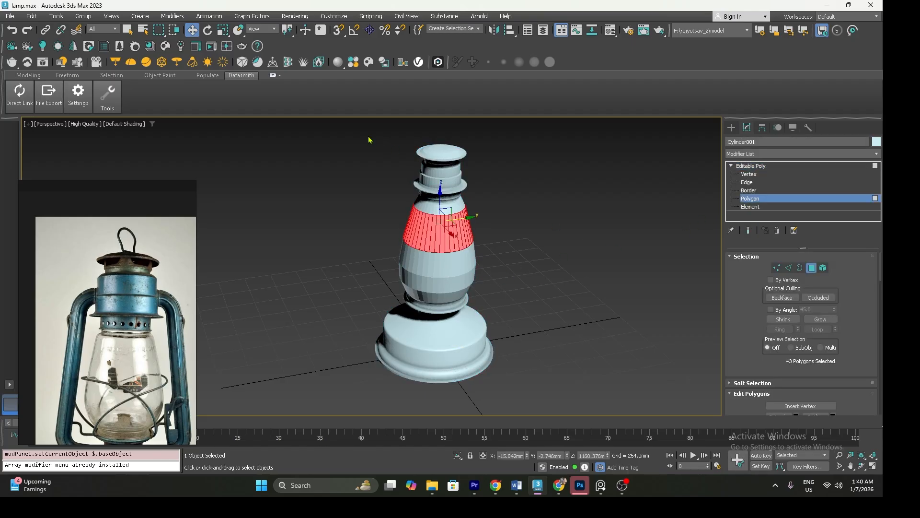
{"action": "left_click_drag", "start_coordinate": [534, 332], "coordinate": [569, 355]}
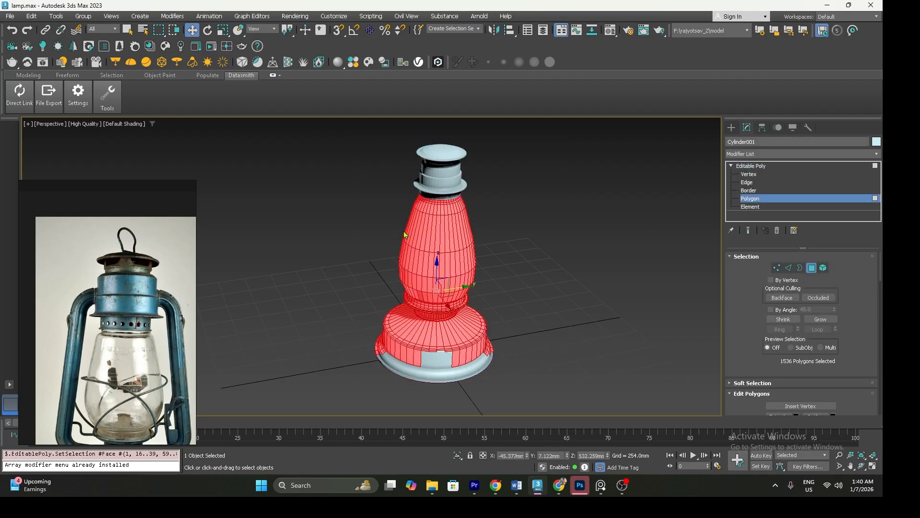
{"action": "key", "text": "ctrl+a"}
{"action": "middle_click_drag", "start_coordinate": [504, 284], "coordinate": [510, 284], "text": "alt"}
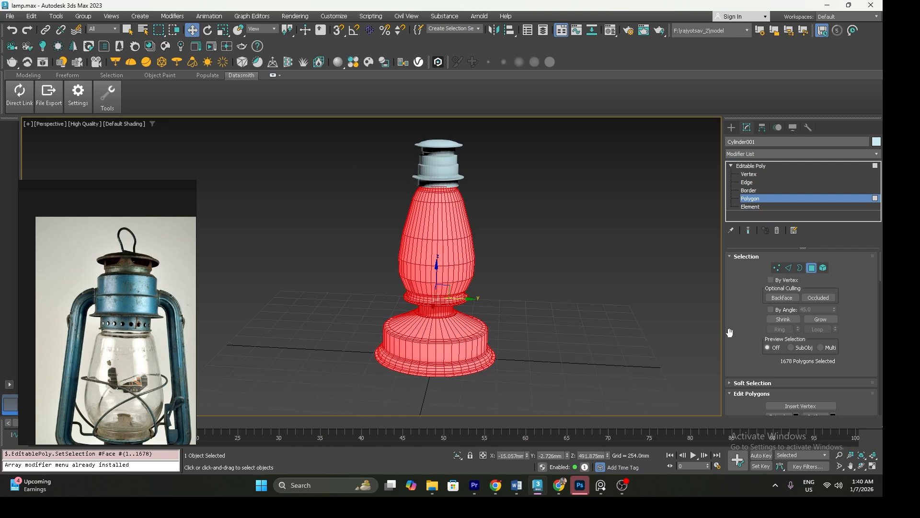
{"action": "left_click_drag", "start_coordinate": [730, 336], "coordinate": [742, 276]}
{"action": "scroll", "coordinate": [743, 297], "scroll_direction": "down", "scroll_amount": 5}
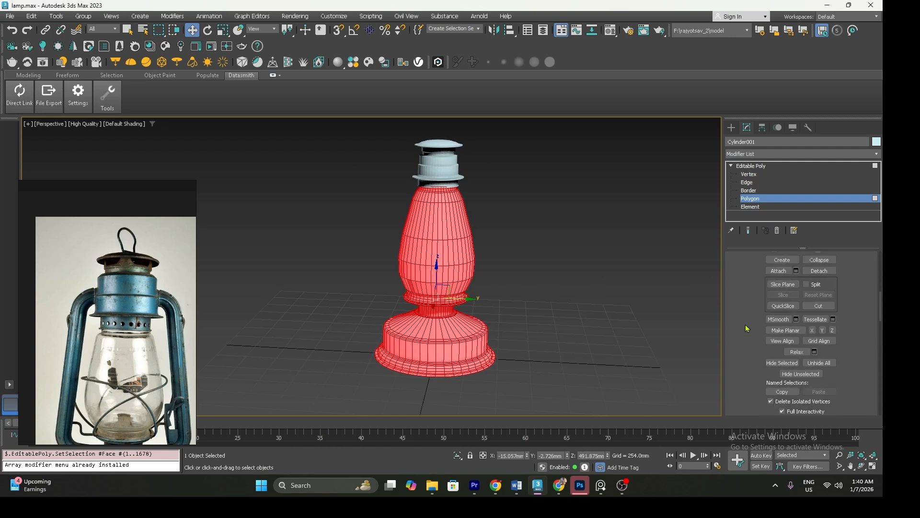
{"action": "scroll", "coordinate": [746, 328], "scroll_direction": "down", "scroll_amount": 6}
{"action": "scroll", "coordinate": [746, 328], "scroll_direction": "down", "scroll_amount": 2}
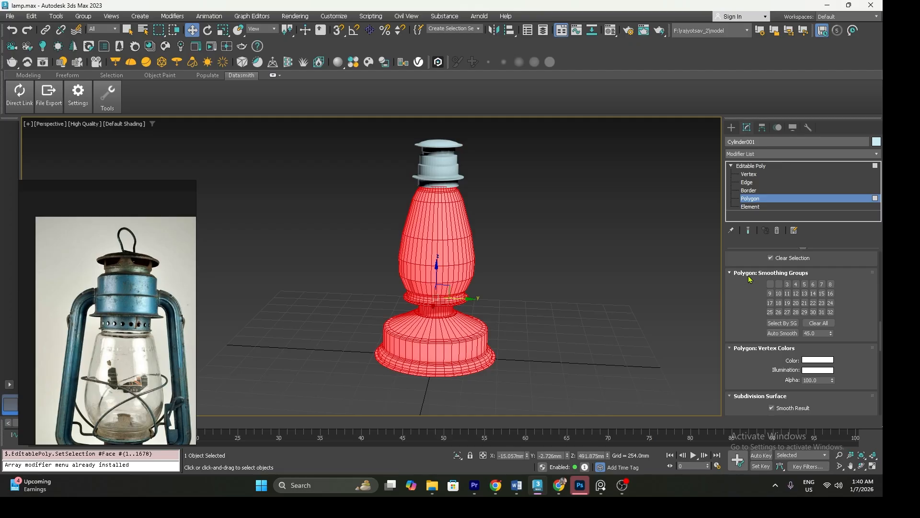
{"action": "left_click", "coordinate": [786, 334]}
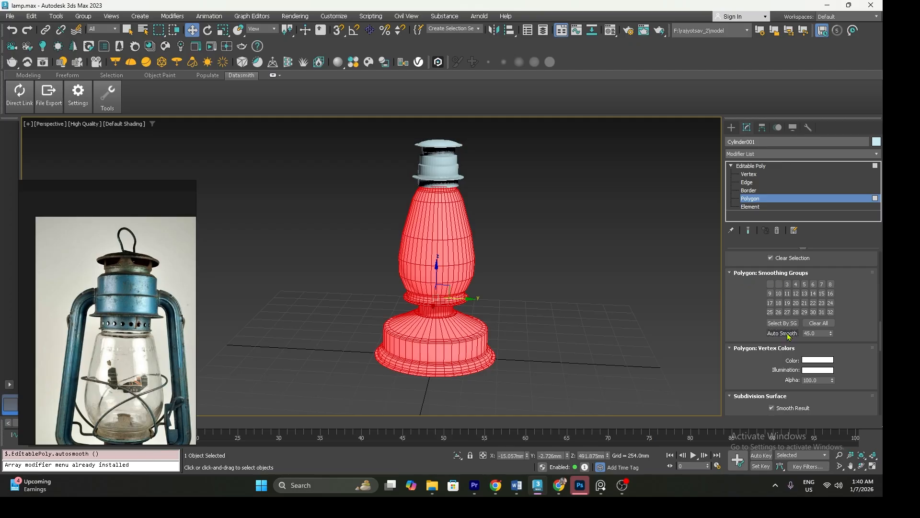
{"action": "left_click", "coordinate": [756, 167]}
{"action": "left_click", "coordinate": [603, 263]}
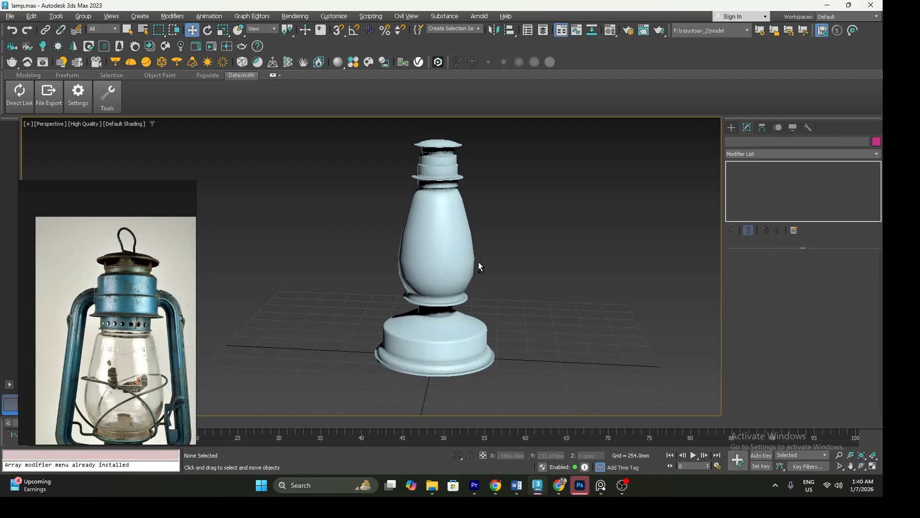
Select all polygons of the collar and lid object and auto smooth them with a 45 threshold
{"action": "middle_click_drag", "start_coordinate": [479, 265], "coordinate": [485, 274], "text": "alt"}
{"action": "middle_click_drag", "start_coordinate": [455, 248], "coordinate": [454, 279]}
{"action": "left_click", "coordinate": [439, 201]}
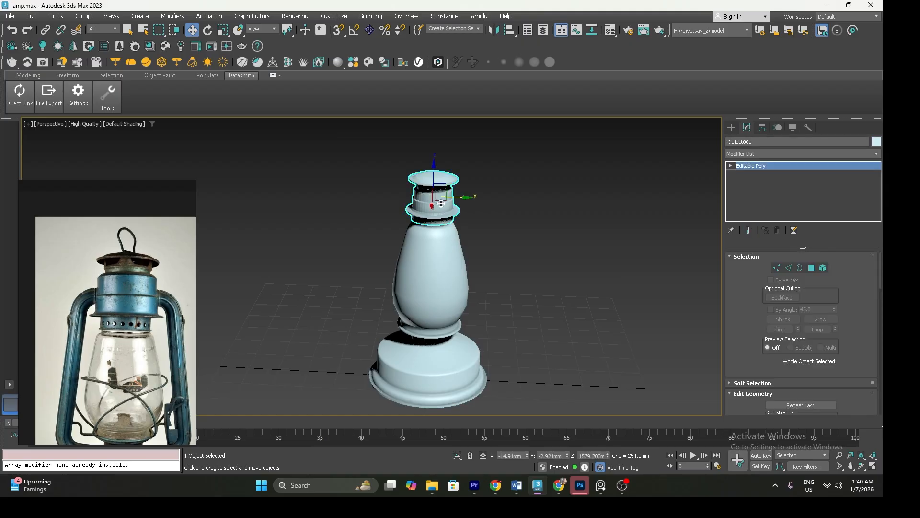
{"action": "scroll", "coordinate": [439, 201], "scroll_direction": "up", "scroll_amount": 5}
{"action": "left_click", "coordinate": [731, 166]}
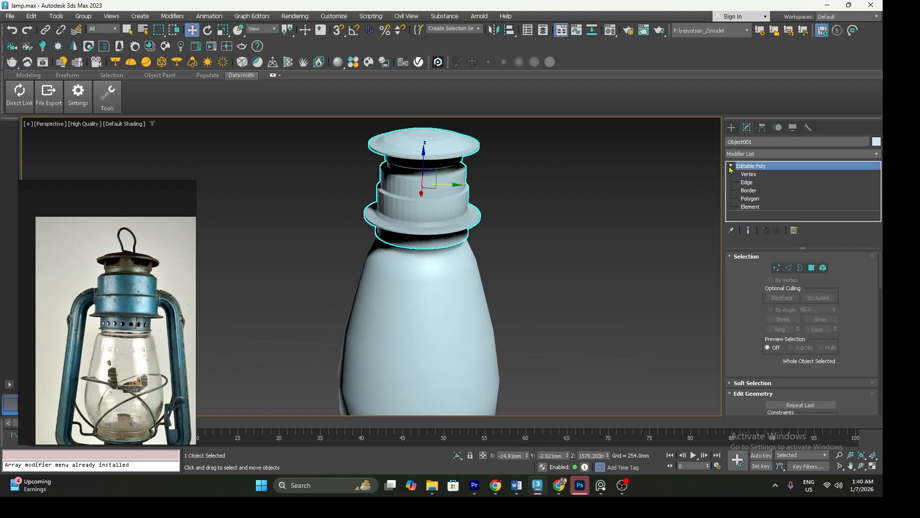
{"action": "left_click", "coordinate": [750, 198]}
{"action": "left_click", "coordinate": [594, 236]}
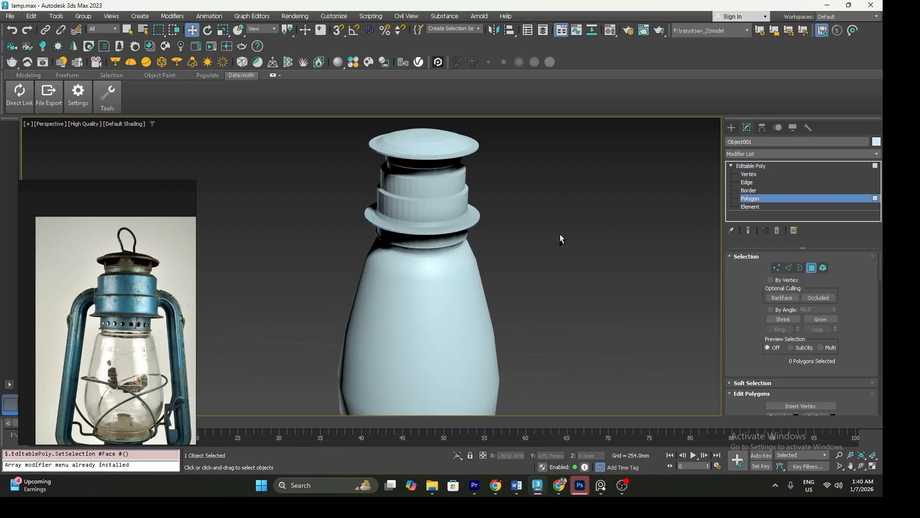
{"action": "key", "text": "ctrl+a"}
{"action": "left_click", "coordinate": [741, 257]}
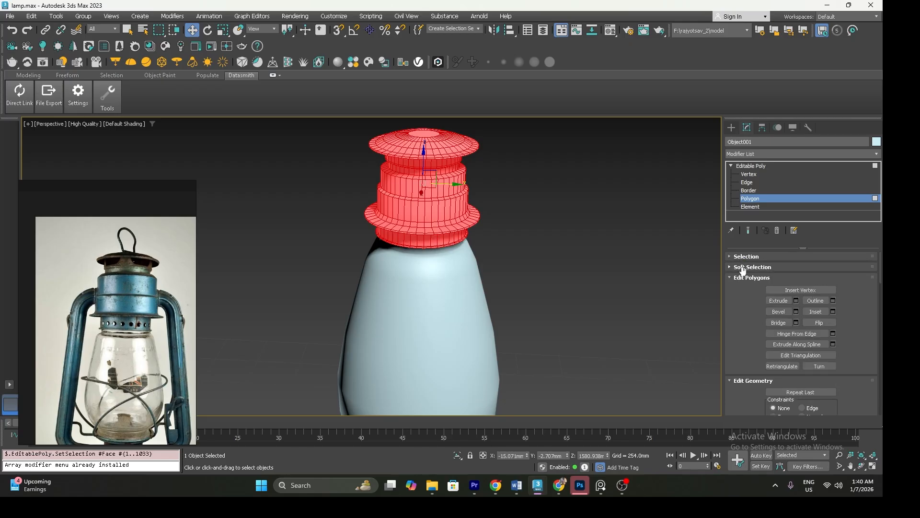
{"action": "left_click", "coordinate": [746, 277]}
{"action": "left_click", "coordinate": [746, 289]}
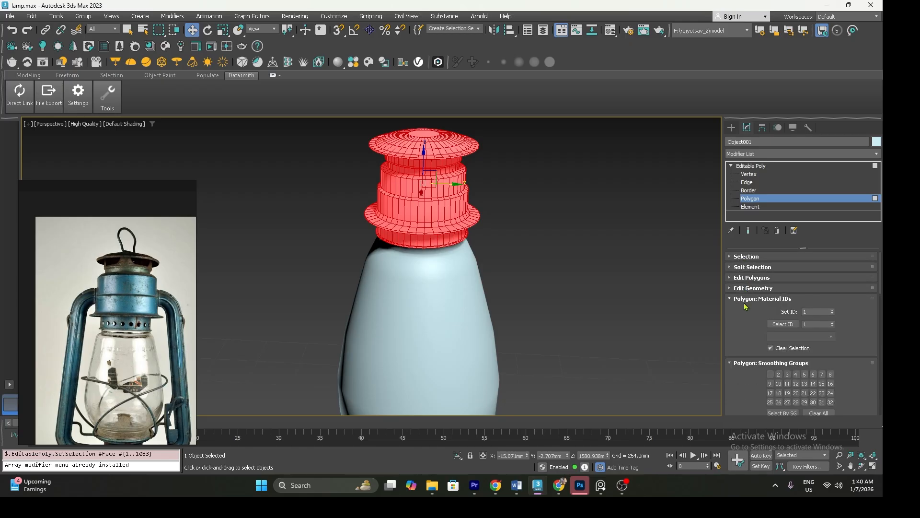
{"action": "left_click", "coordinate": [747, 299]}
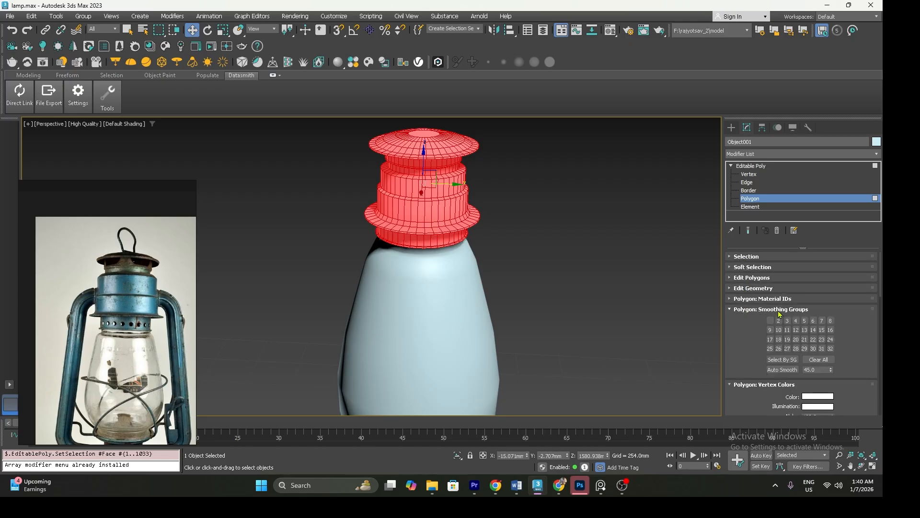
{"action": "left_click", "coordinate": [663, 319]}
{"action": "left_click", "coordinate": [762, 167]}
{"action": "left_click", "coordinate": [587, 253]}
Examine the smoothed lantern body against the reference photo, including the joint between chimney and base
{"action": "scroll", "coordinate": [564, 272], "scroll_direction": "down", "scroll_amount": 3}
{"action": "middle_click_drag", "start_coordinate": [552, 331], "coordinate": [469, 312]}
{"action": "scroll", "coordinate": [475, 299], "scroll_direction": "down", "scroll_amount": 4}
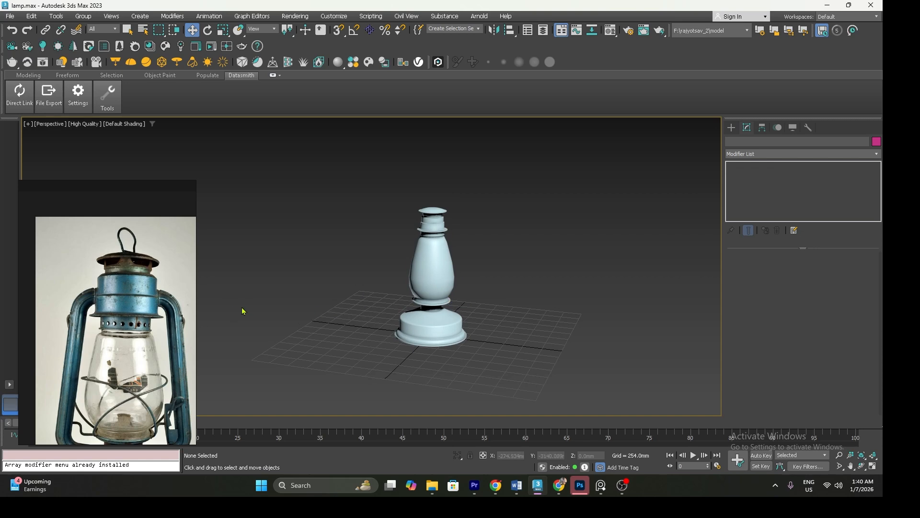
{"action": "scroll", "coordinate": [103, 299], "scroll_direction": "up", "scroll_amount": 1}
{"action": "scroll", "coordinate": [103, 300], "scroll_direction": "down", "scroll_amount": 1}
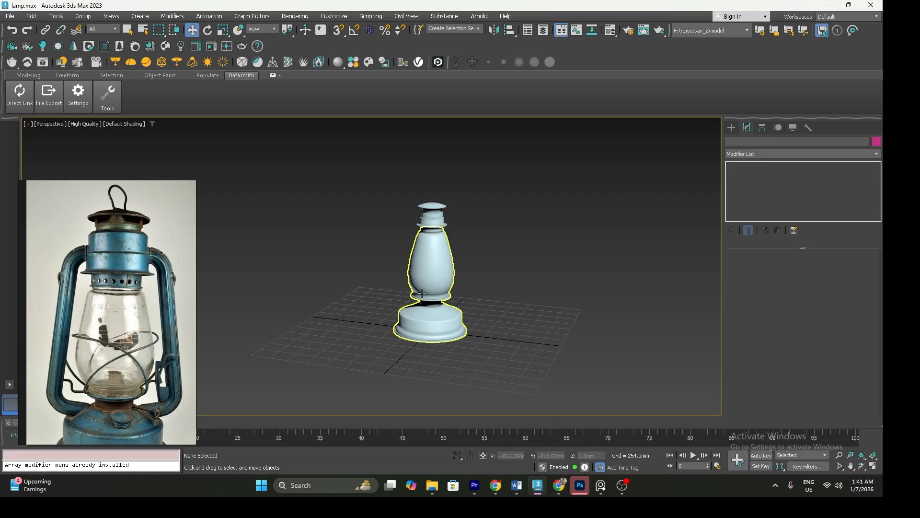
{"action": "scroll", "coordinate": [421, 293], "scroll_direction": "up", "scroll_amount": 3}
{"action": "middle_click_drag", "start_coordinate": [421, 298], "coordinate": [407, 301]}
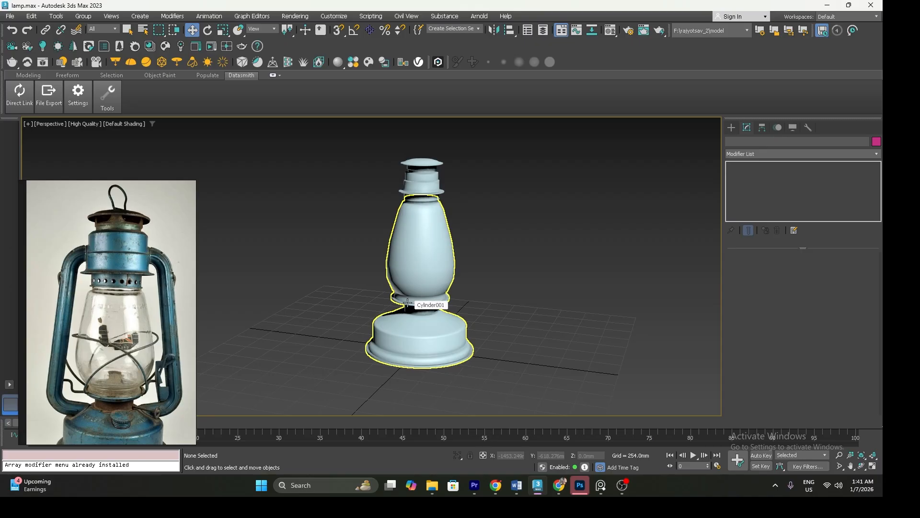